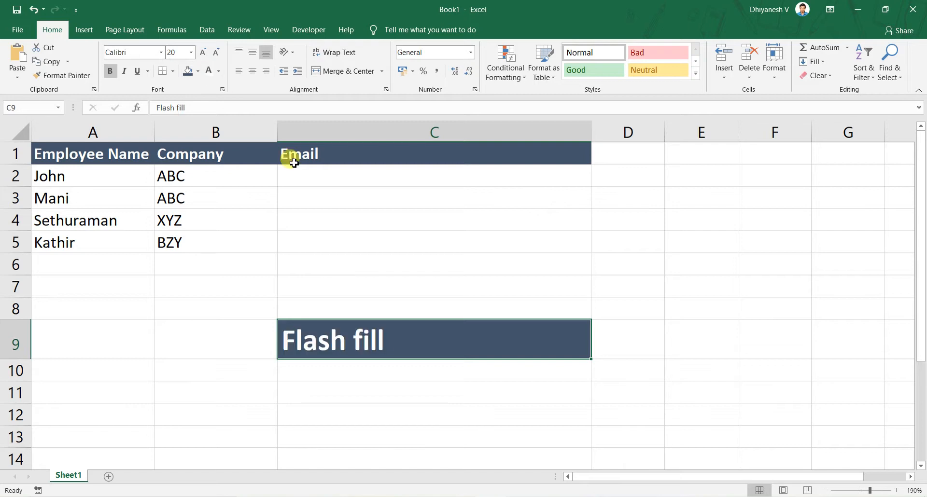
Review the entries under Employee Name and Company beside the empty Email column, ending on cell C2
click(472, 381)
click(397, 285)
click(403, 190)
click(360, 175)
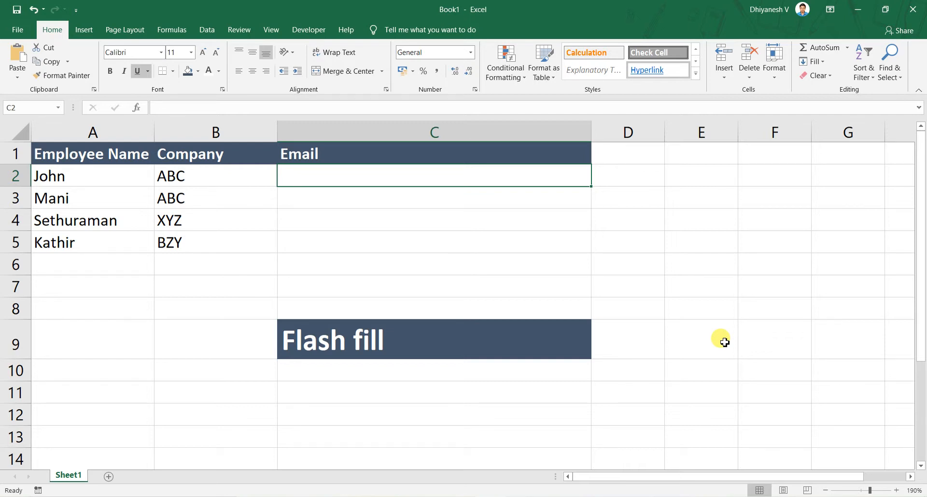
key(Left)
key(Left)
key(ctrl+shift+Down)
key(Right)
key(ctrl+shift+Down)
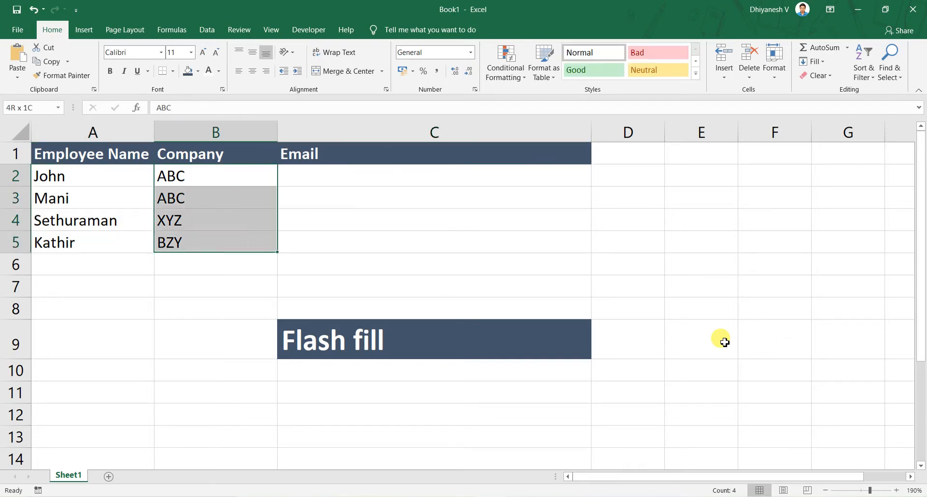
key(Right)
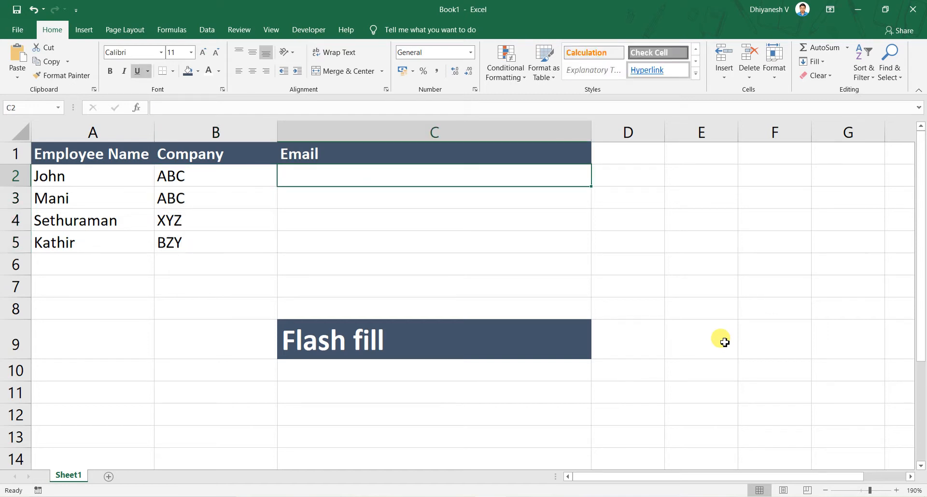
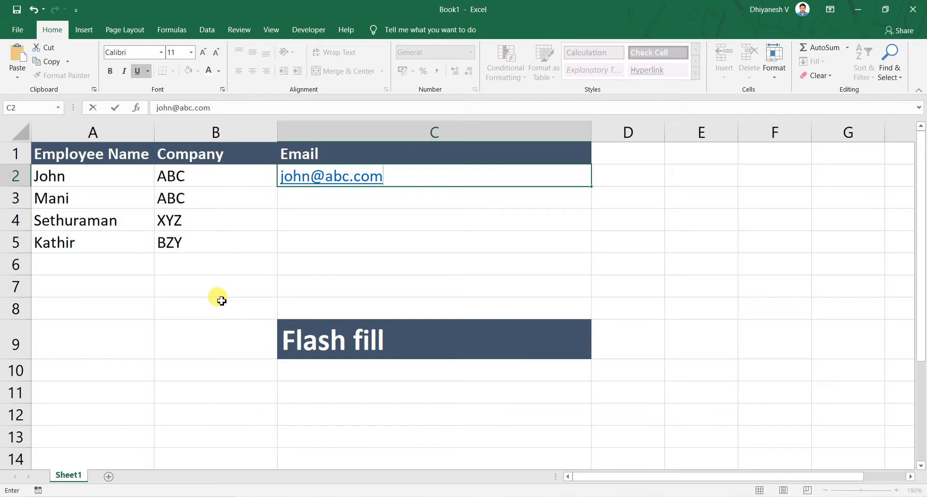
Enter the first employee's email address in C2, built from the lowercase name and the company as a .com domain
key(Return)
Examine the remaining rows' companies, the empty email cells and the Flash fill label against the example in C2
key(Left)
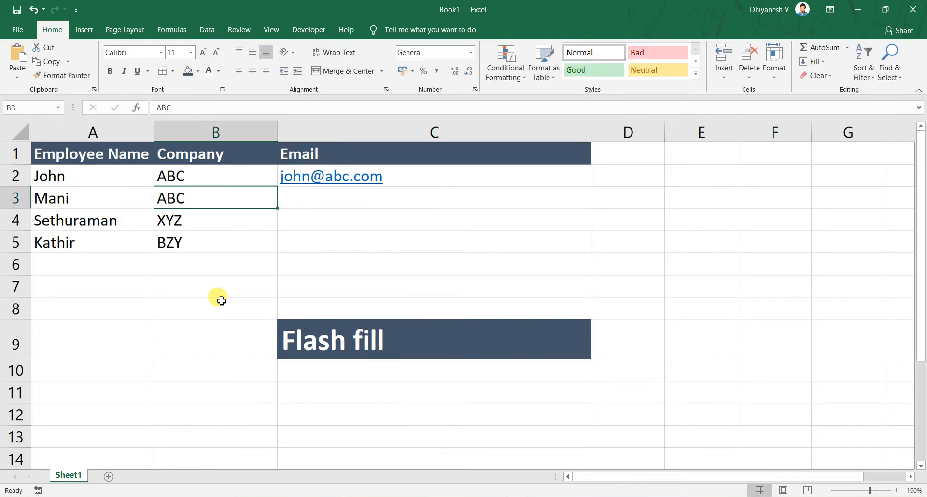
key(Down)
key(Down)
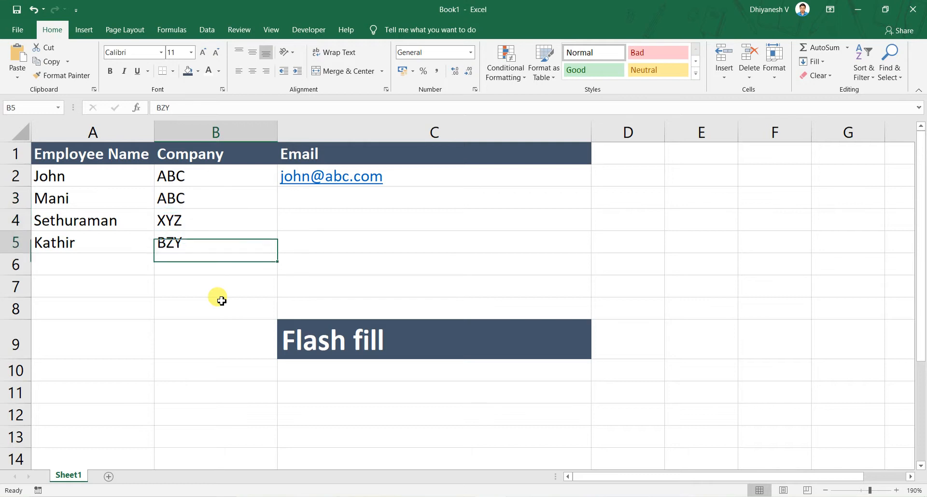
key(Right)
key(Up)
key(Up)
key(Up)
key(ctrl+Down)
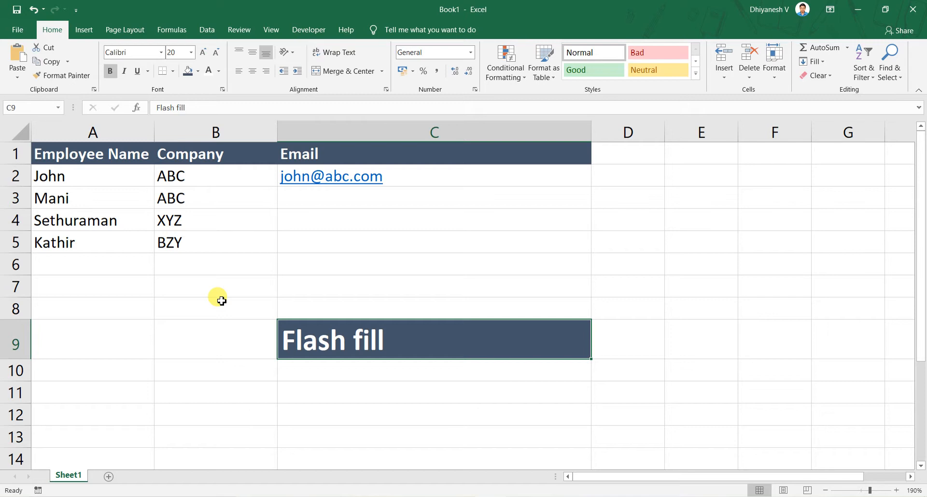
key(Up)
key(Right)
key(Up)
key(Up)
key(Left)
key(Left)
key(Down)
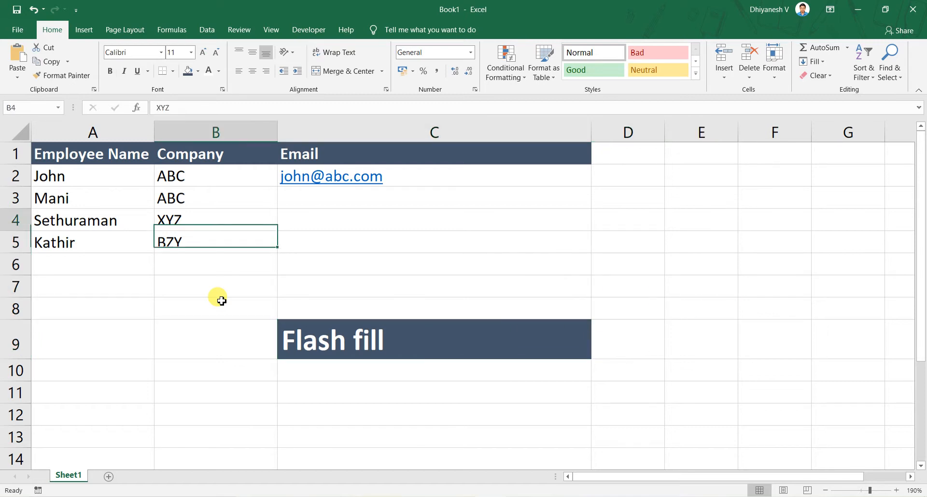
key(Up)
key(Right)
key(Up)
key(Up)
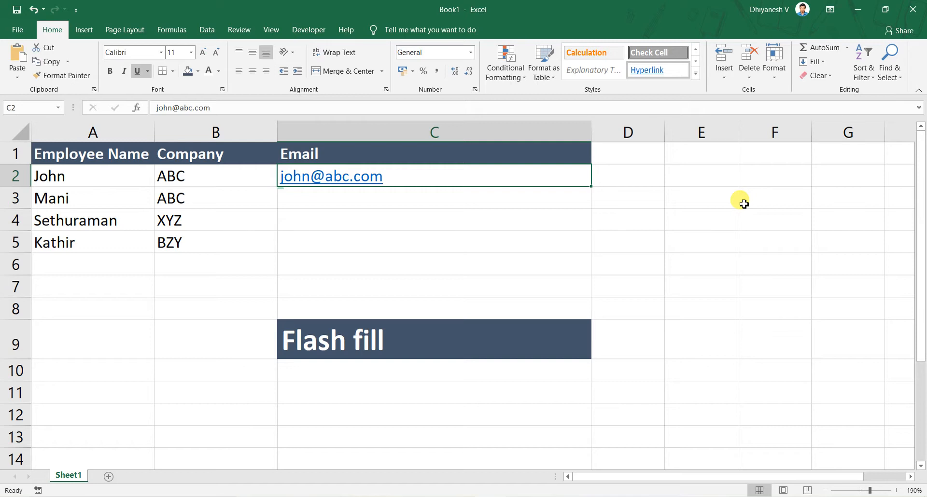
Start the second employee's email in C3 and accept the Flash Fill suggestions for C3:C5
key(Down)
text(m)
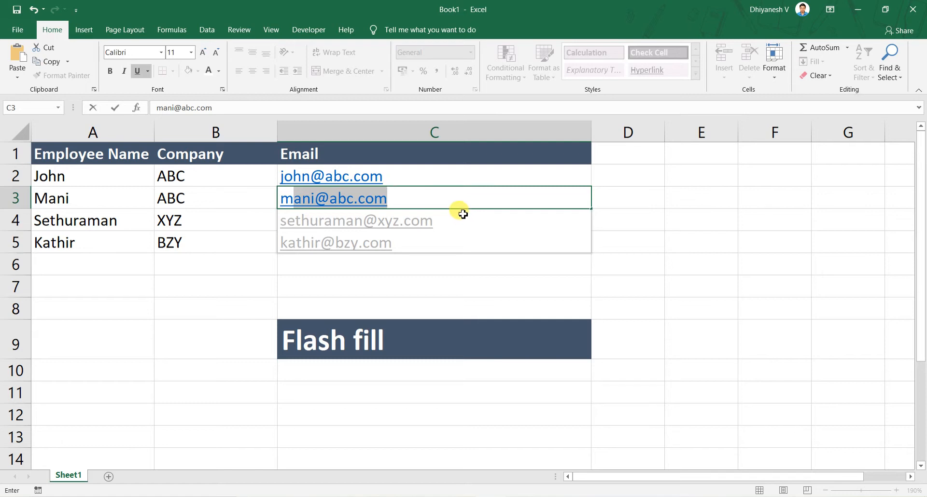
key(Return)
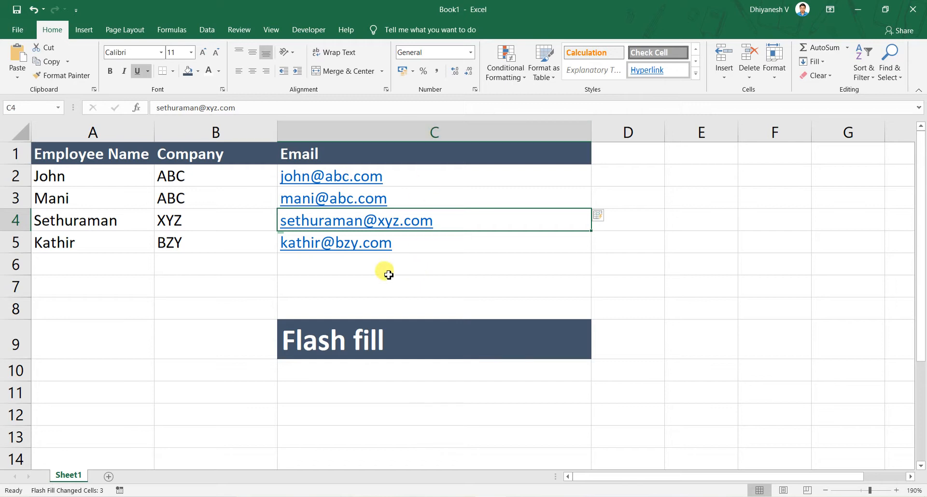
click(15, 264)
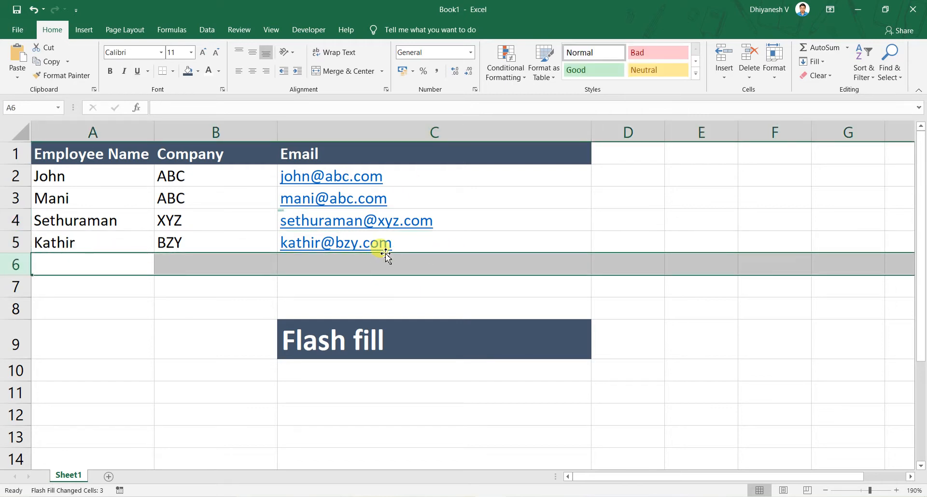
click(51, 294)
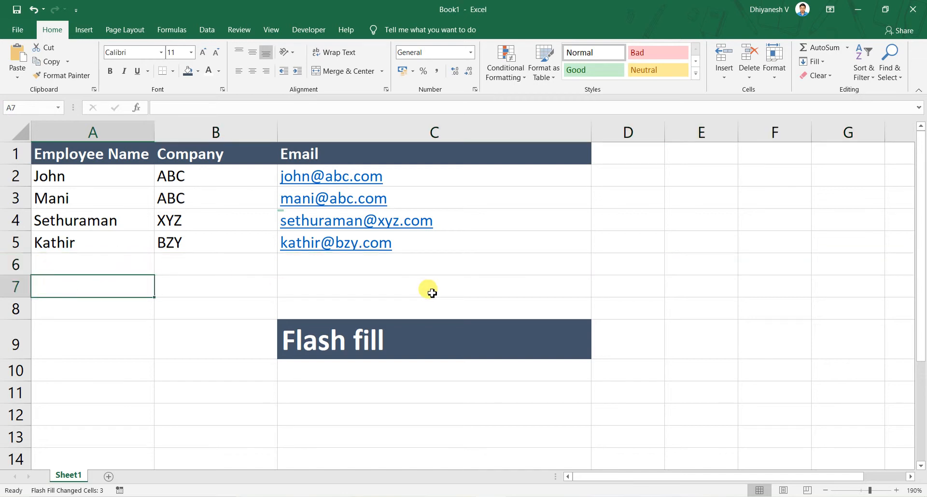
text(Set)
key(Escape)
key(Up)
key(Up)
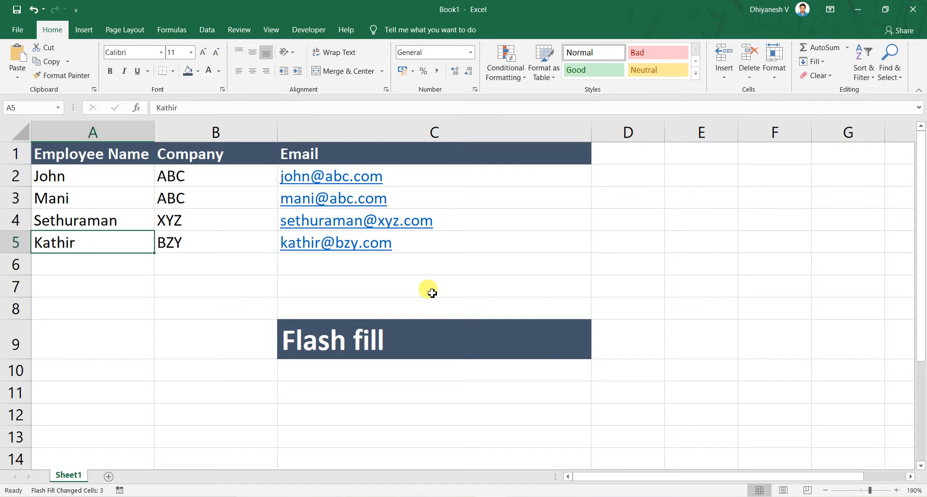
Inspect the content of email cell C5, and try changing the company in B5 to XYZ before undoing it
key(Right)
key(Right)
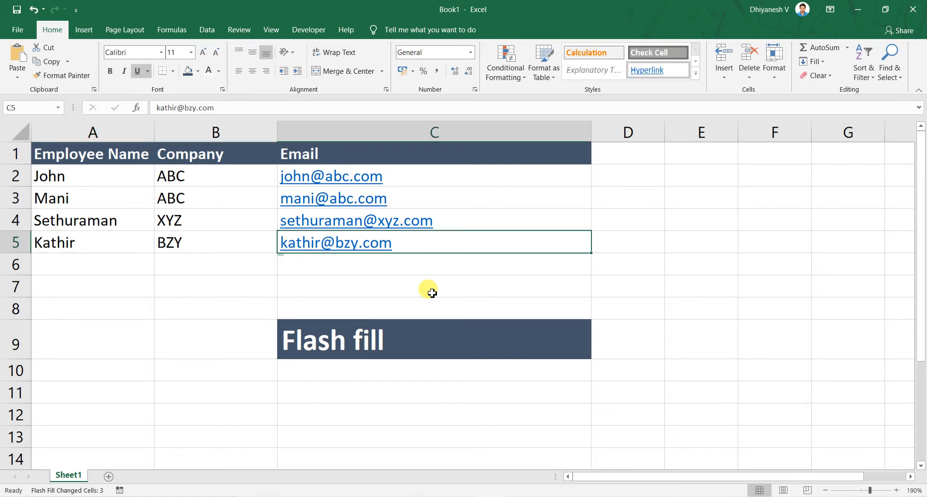
key(F2)
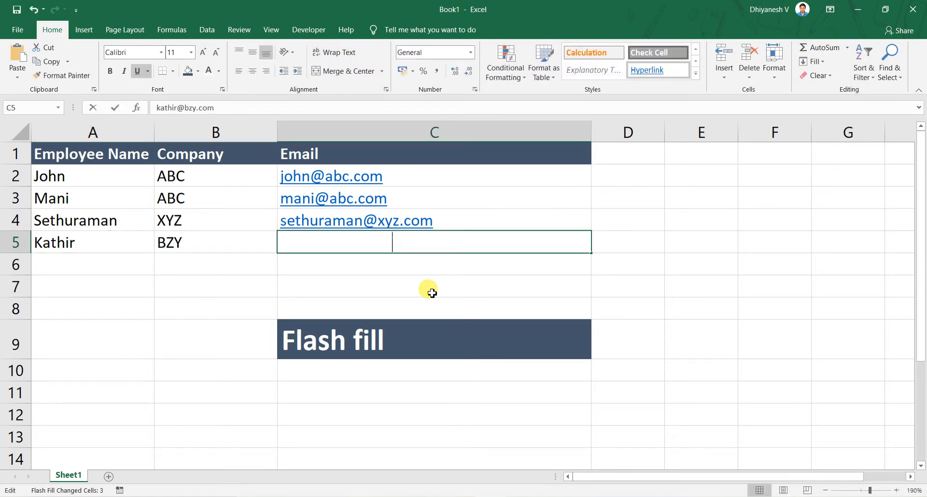
key(Escape)
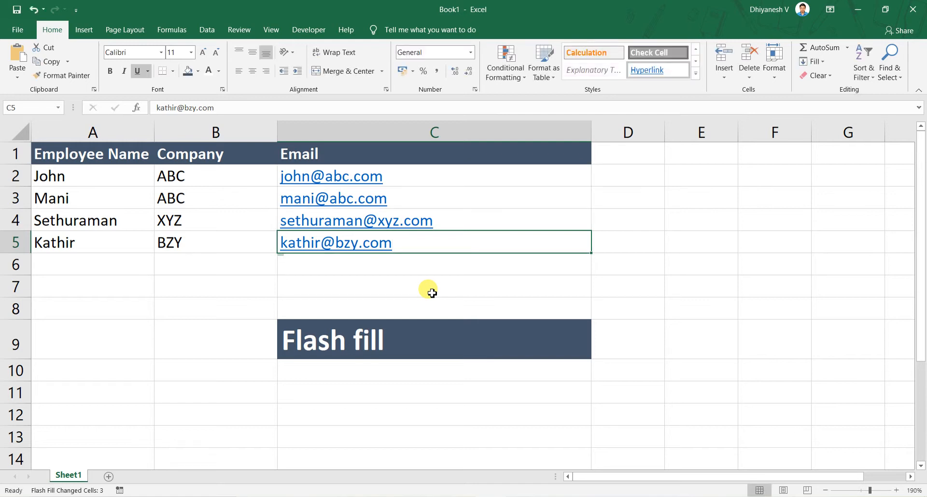
key(Left)
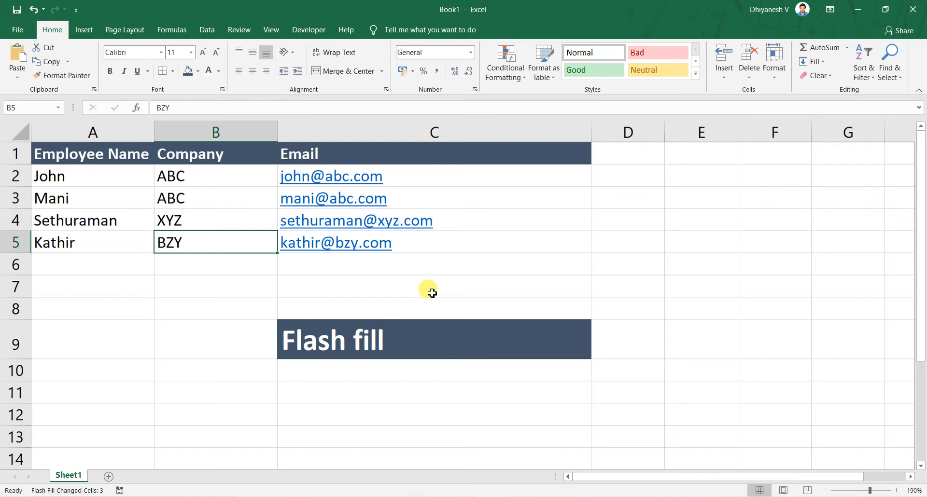
text(XYZ)
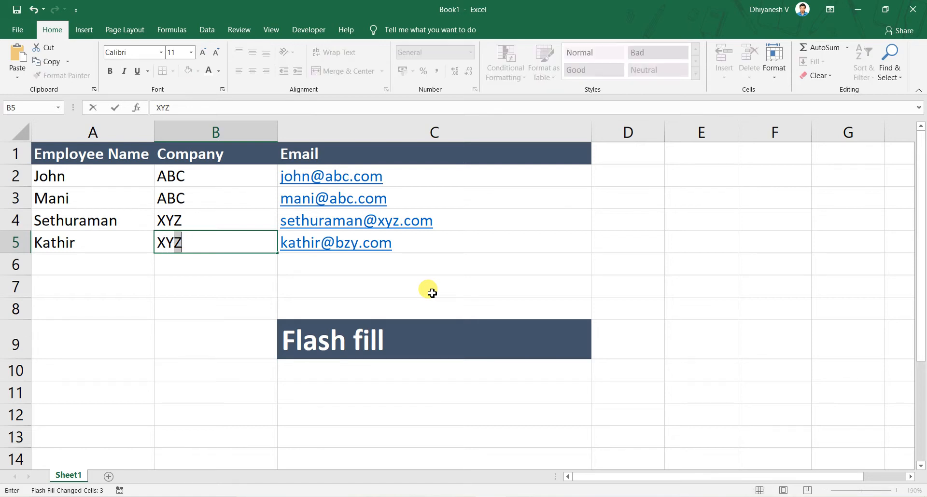
key(Return)
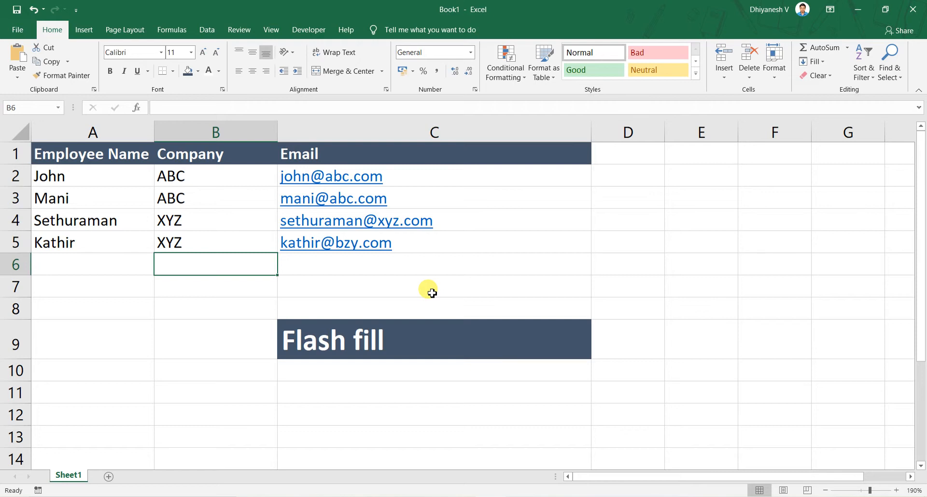
key(ctrl+z)
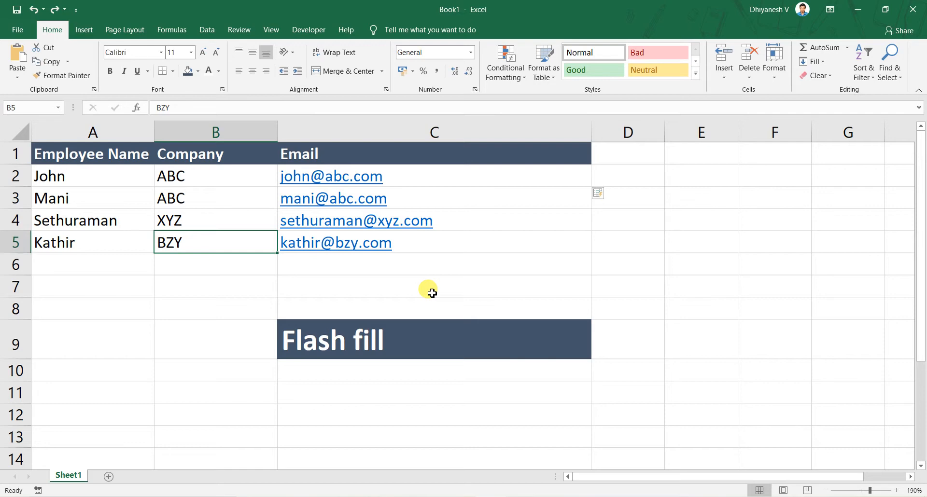
Inspect the content of the second employee's email cell C3 and go back to the first record's row
key(Right)
key(Up)
key(Up)
key(F2)
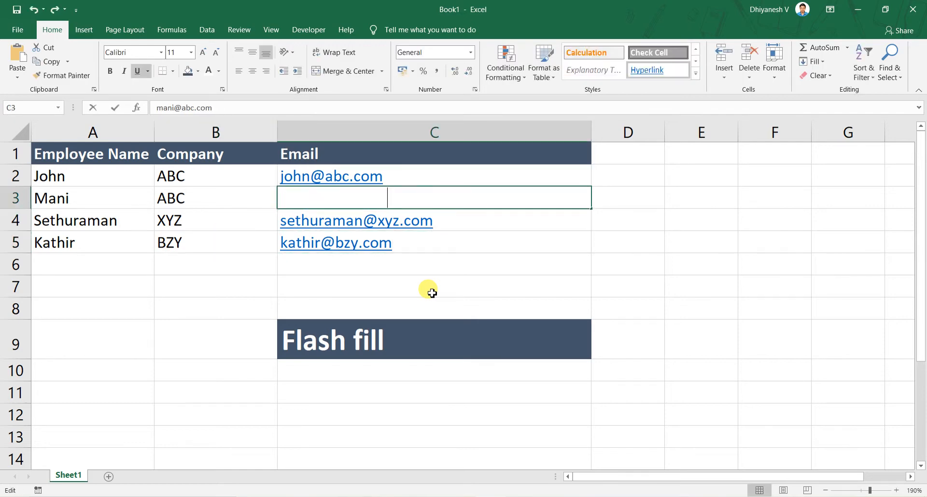
key(ctrl+Return)
key(Up)
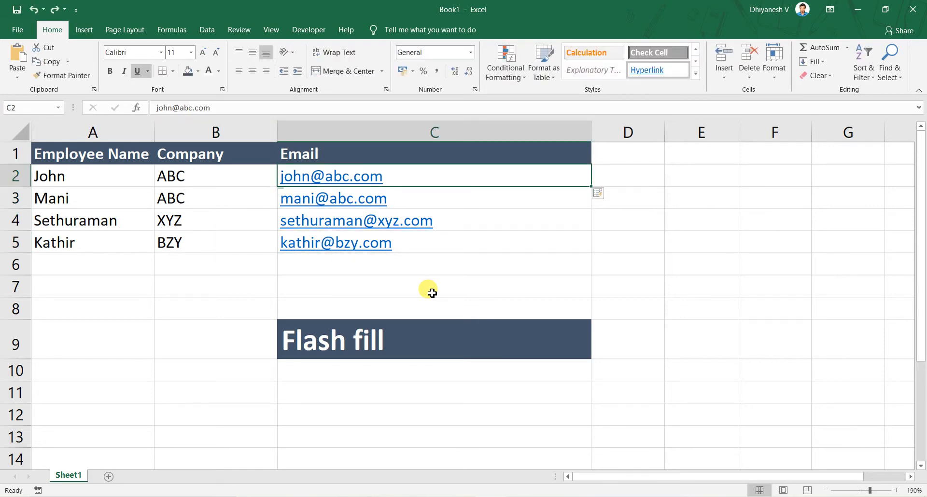
key(Left)
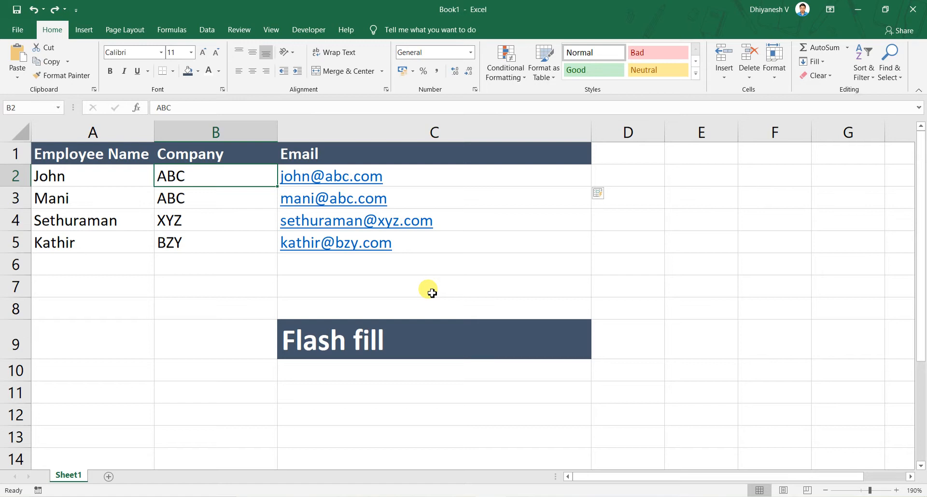
Clear all the email addresses from C2:C5
key(Right)
key(ctrl+shift+Down)
key(Delete)
key(shift+Up)
key(shift+Up)
key(shift+Up)
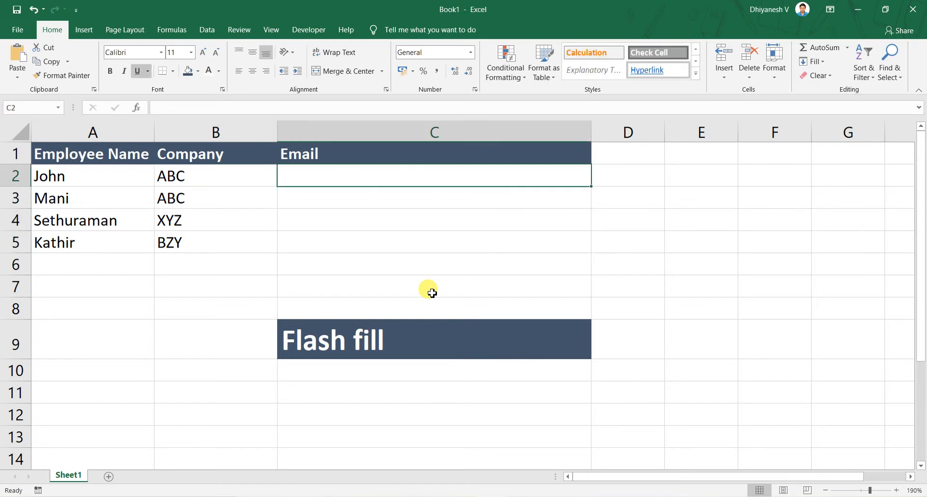
text(johna)
key(Escape)
key(Left)
key(Down)
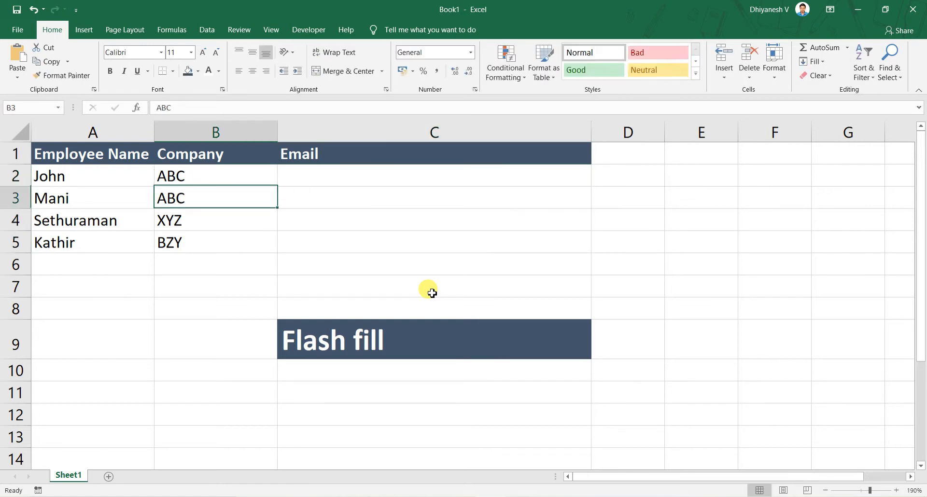
key(Down)
key(Down)
key(Right)
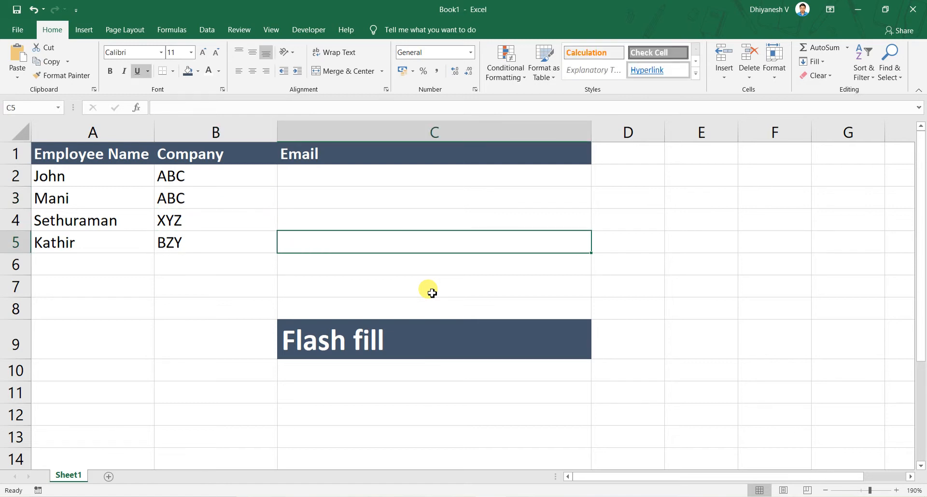
key(Up)
key(Up)
key(Up)
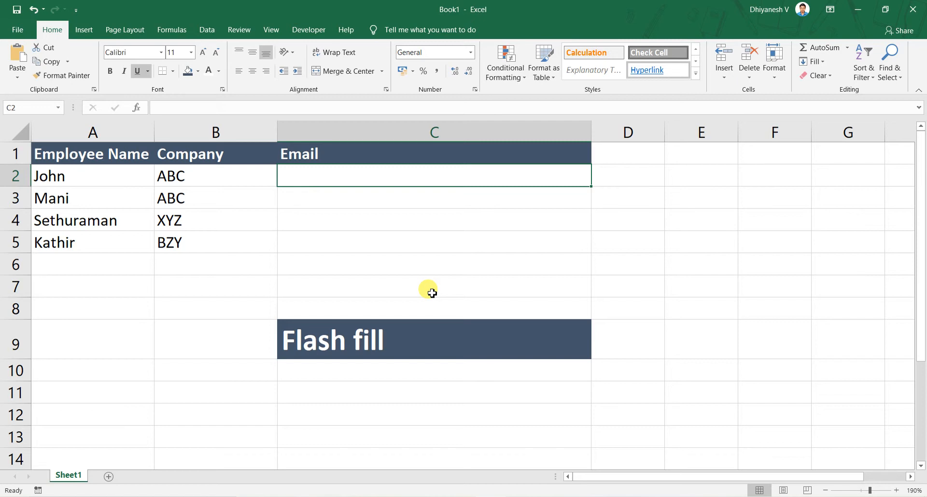
Compare the first employee's name and company in row 2 with the empty email cell C2
key(Left)
key(Right)
key(Left)
key(Right)
key(Left)
key(Left)
key(Right)
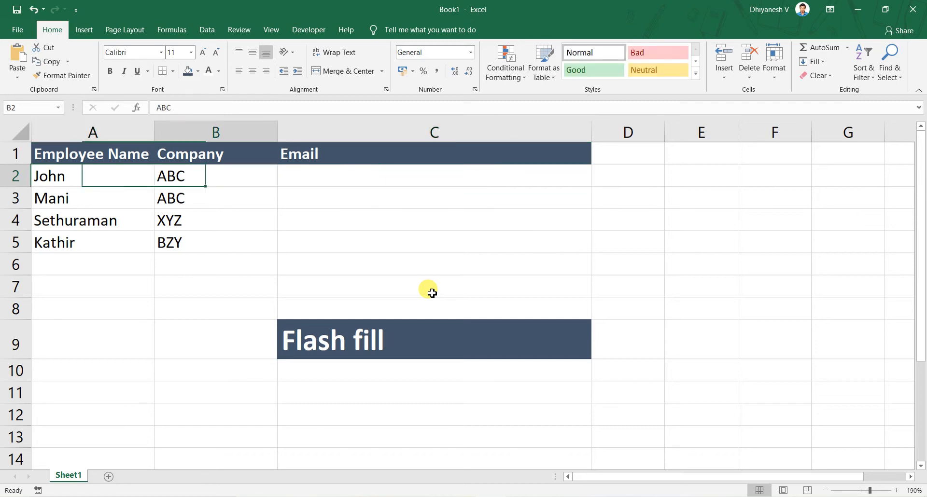
key(Left)
key(Right)
key(Left)
key(Right)
key(Right)
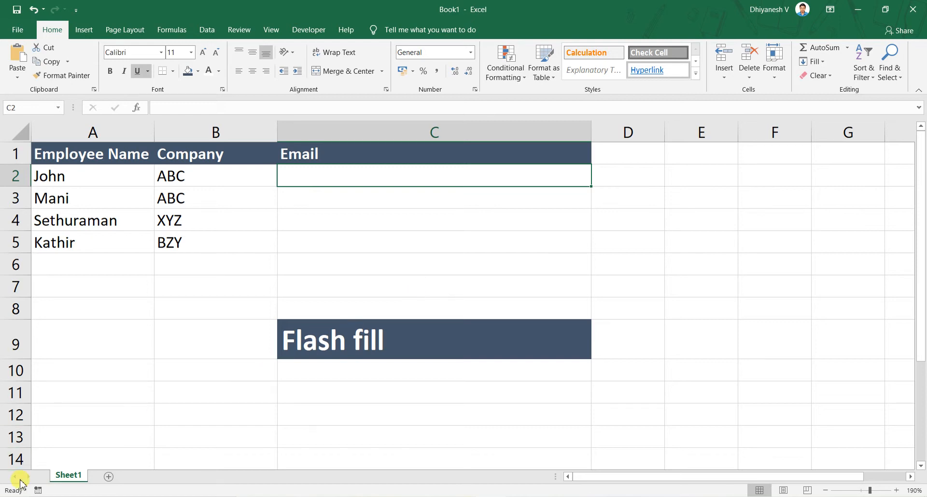
Add a new worksheet listing the months Jan to Dec in A1:A12, and enter January in B1
click(108, 478)
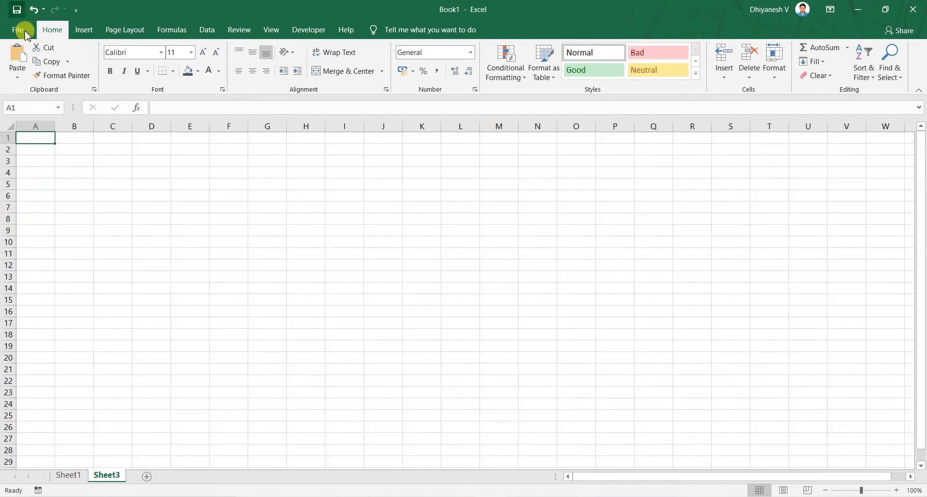
scroll(346, 288, up, 7)
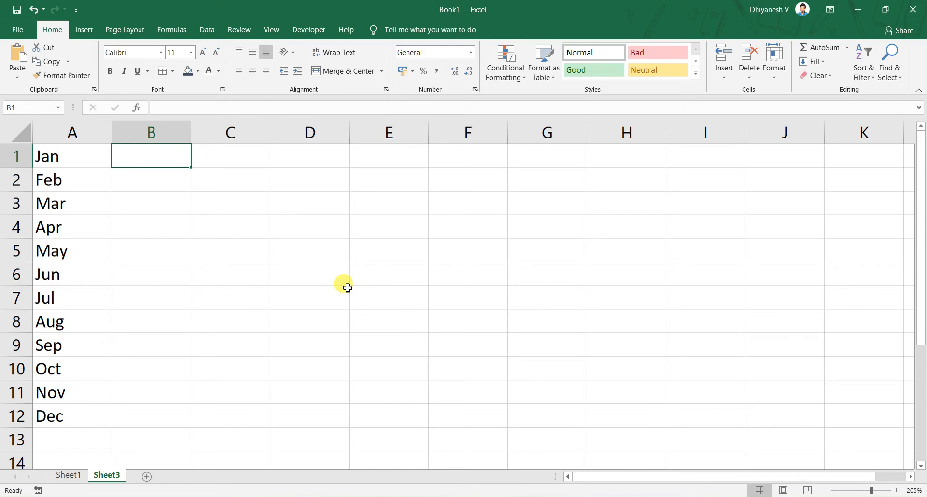
text(Janura)
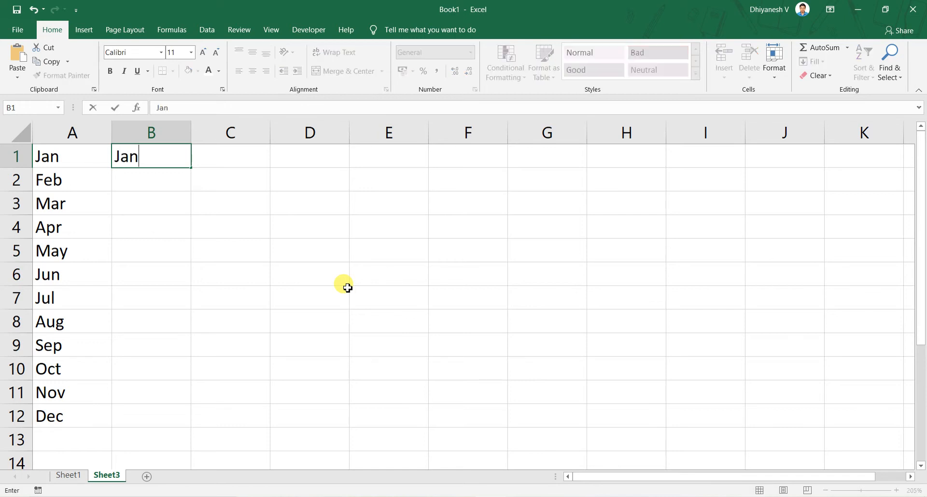
key(BackSpace)
key(BackSpace)
text(ary)
key(Return)
Start cell B2 with Feb and accept the Flash Fill suggestions down to B12
text(Gebv)
key(BackSpace)
key(BackSpace)
key(BackSpace)
key(BackSpace)
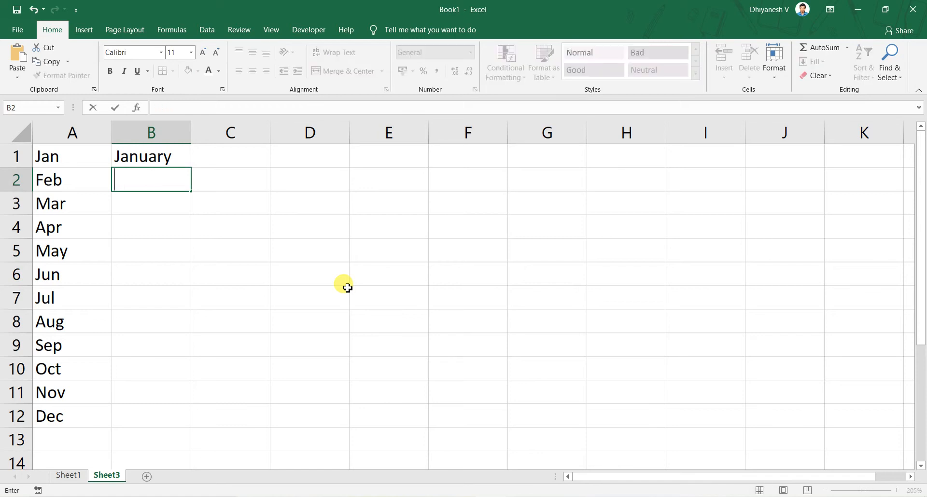
text(Febuary)
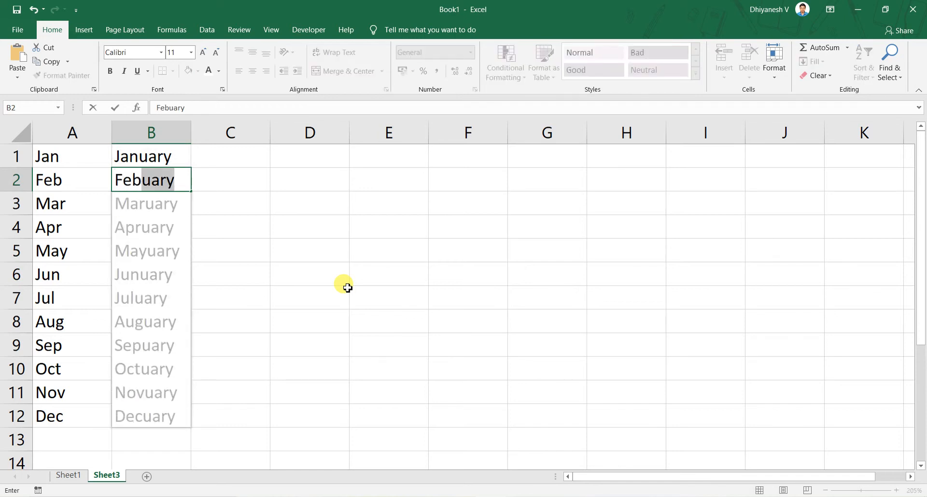
key(Return)
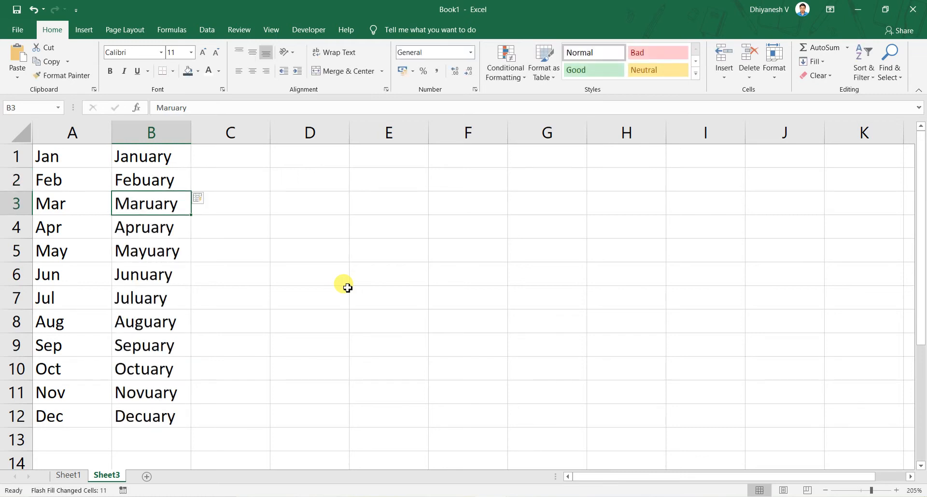
Make only the letters "Jan" in cell B1 bold
key(Up)
key(Up)
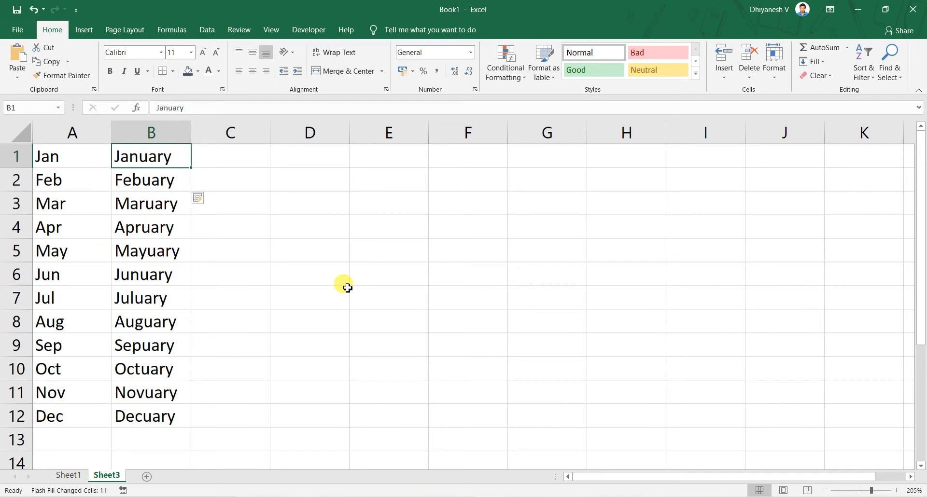
key(F2)
key(Left)
key(Left)
key(Left)
key(Left)
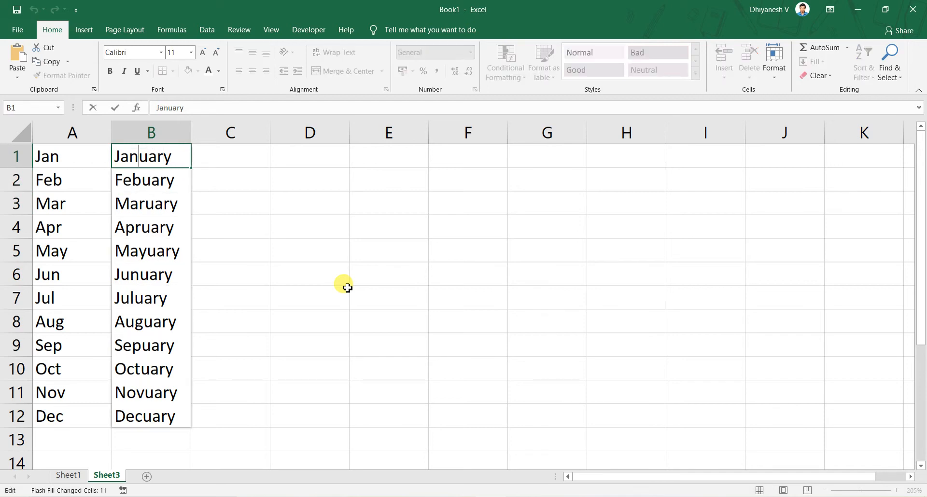
key(shift+Home)
key(ctrl+b)
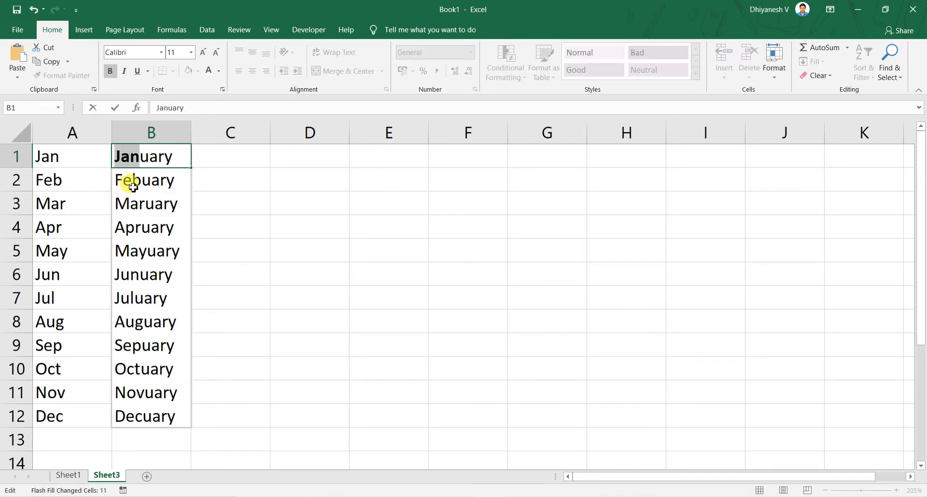
Underline the remaining letters "uary" in cell B1 and commit the cell edit
drag(140, 156, 185, 162)
key(ctrl+u)
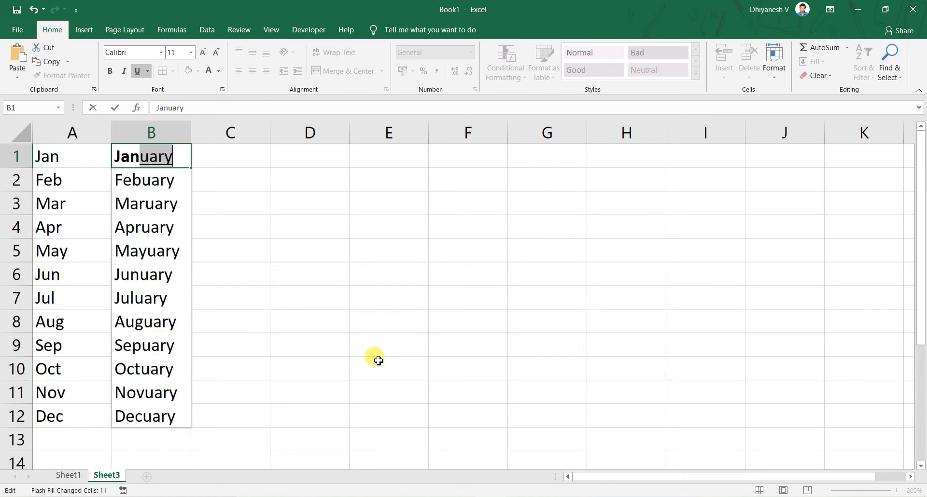
key(Return)
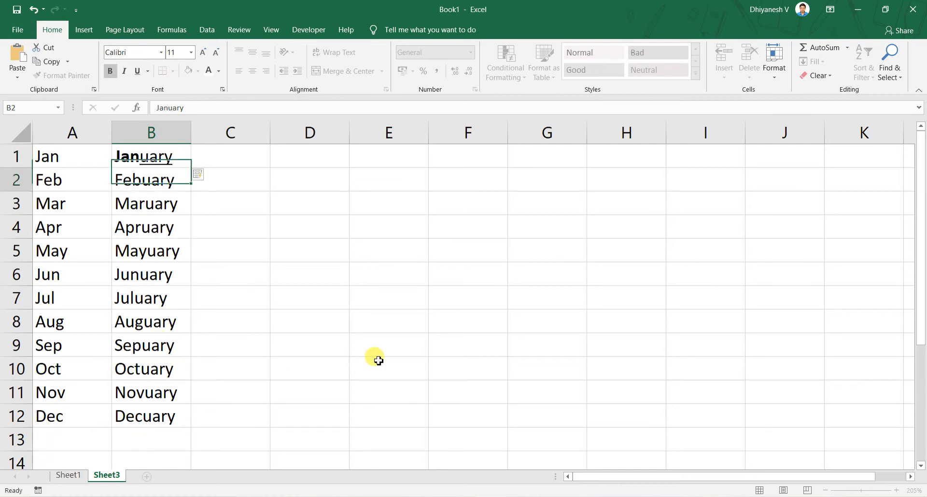
Paste the copied list of actor names, Shahrukh Khan to Sushant Singh Rajput, into E1:E5
key(Up)
key(Right)
key(Right)
key(Right)
key(Right)
key(Down)
key(Left)
key(Up)
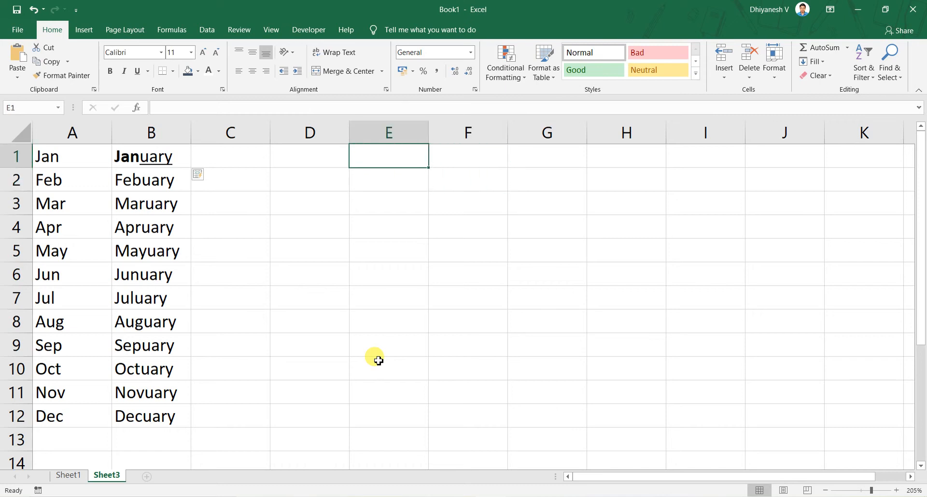
text(Shahrukh Khan Akshay Kumar Hrithik Roshan Salman Khan Sushant Singh Rajput)
Enter "Mr. Shahrukh Khan" in F1 as the first titled version of the names in column E
key(Right)
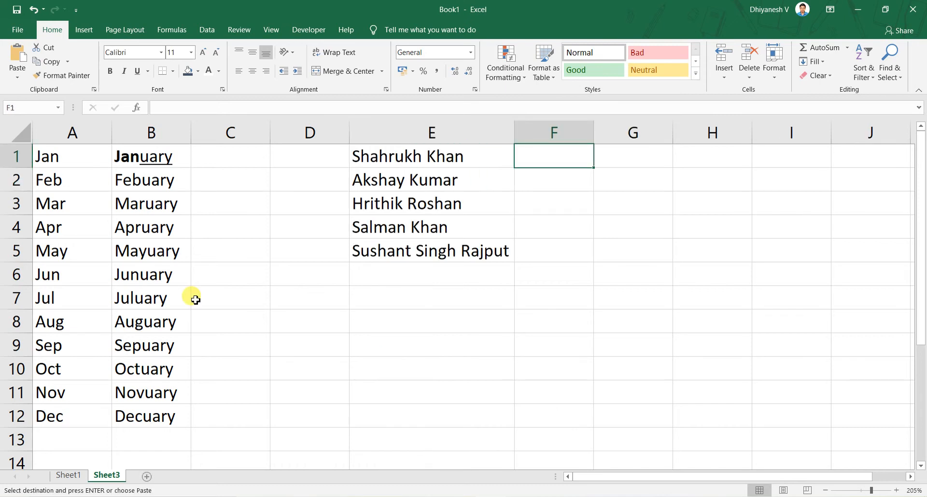
text(Mr. )
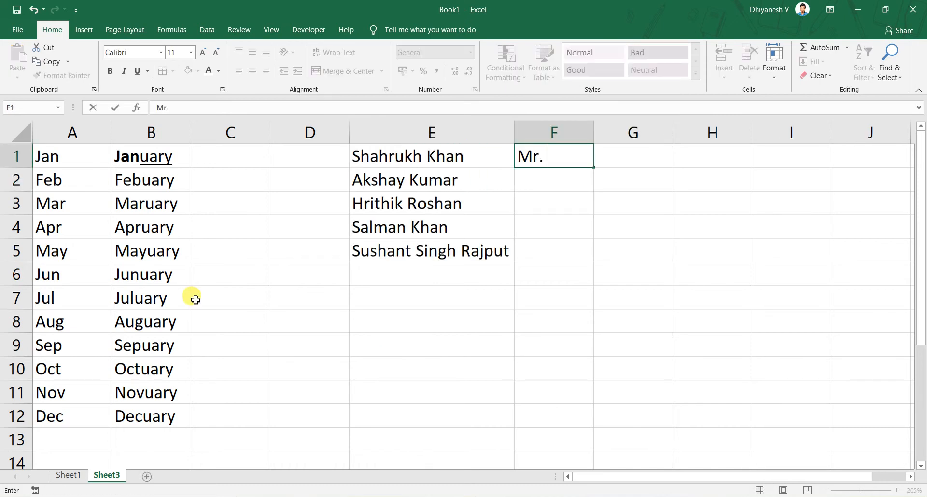
text(Shah)
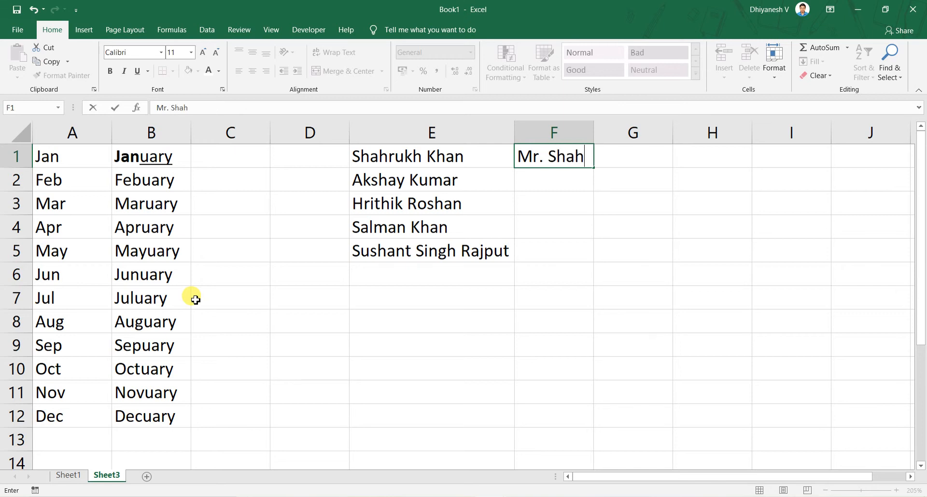
text(rukh Kna)
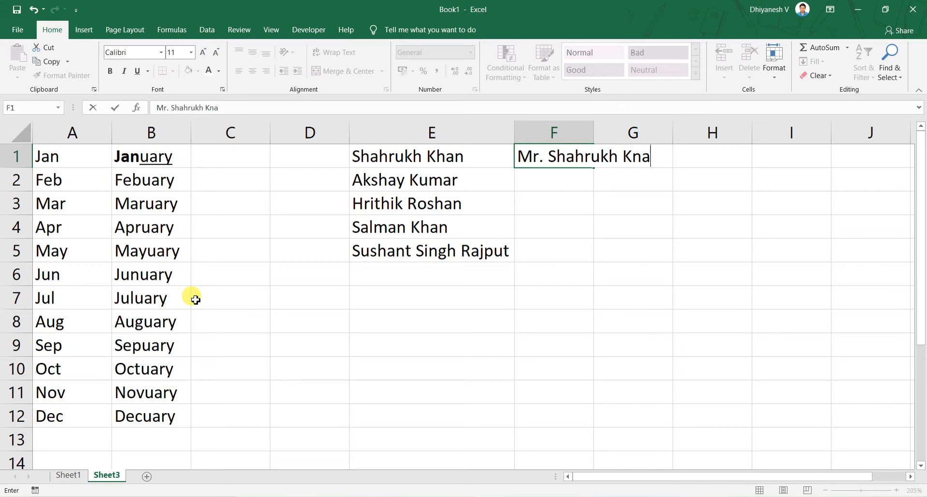
key(BackSpace)
key(BackSpace)
text(han)
key(Return)
key(Left)
key(Down)
key(Down)
key(Down)
key(Right)
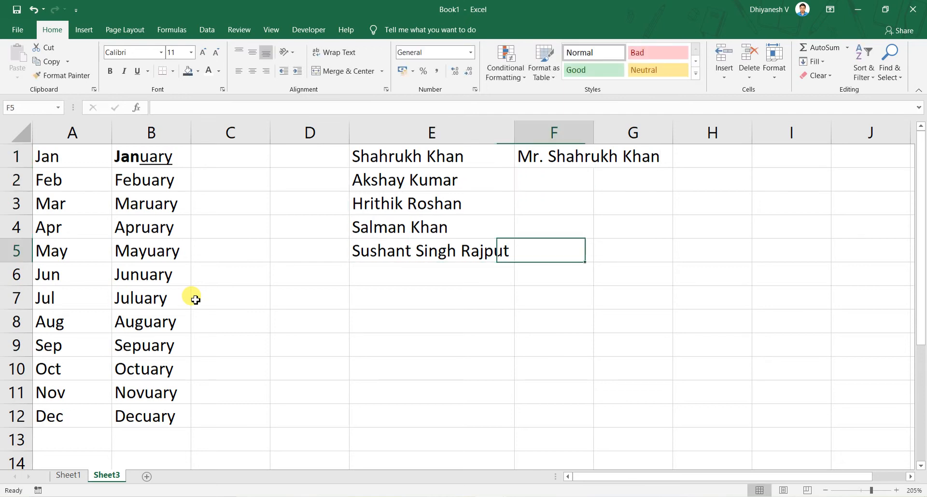
key(Up)
key(Up)
key(Up)
key(Up)
key(Down)
text(Mr.)
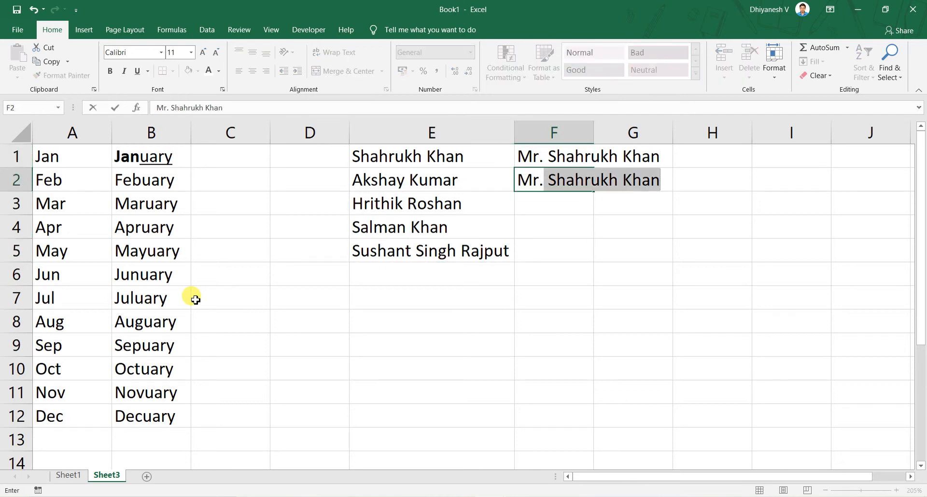
text( Ak)
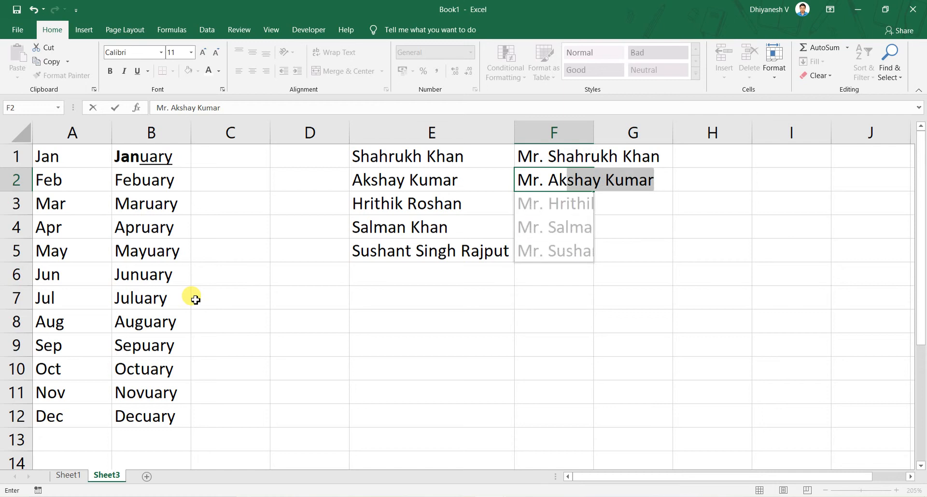
key(BackSpace)
key(Return)
key(Up)
key(F2)
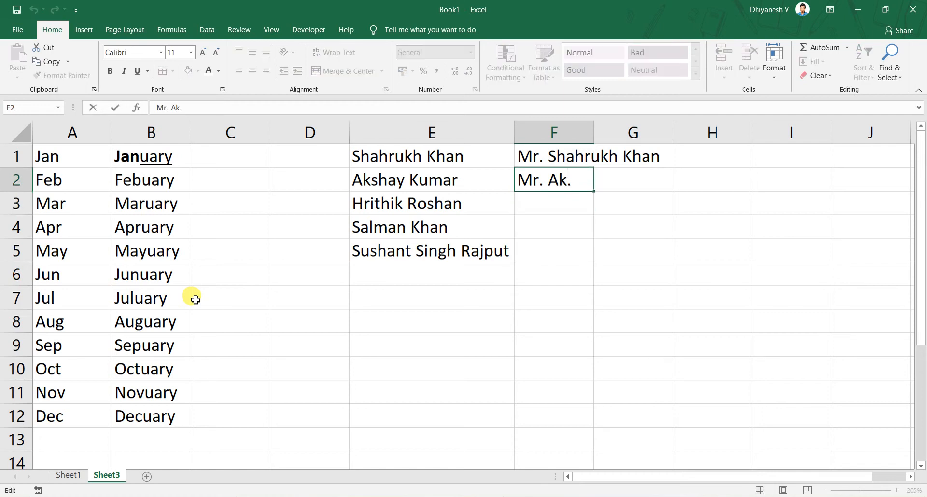
text(sh)
key(Escape)
key(Delete)
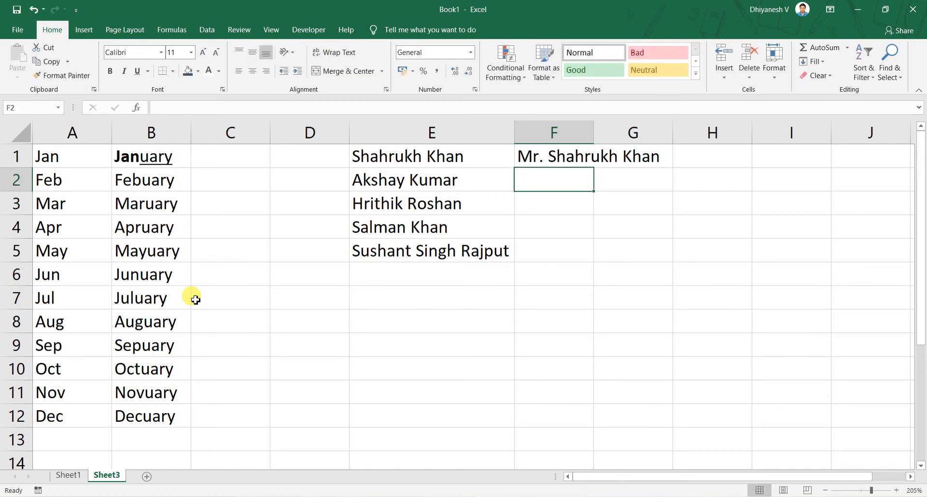
Enter "Mr. Akshay Kumar" in F2, start "Mr. Hrithik Roshan" in F3 and accept the Flash Fill suggestions down to F5
text(Mr. Ak)
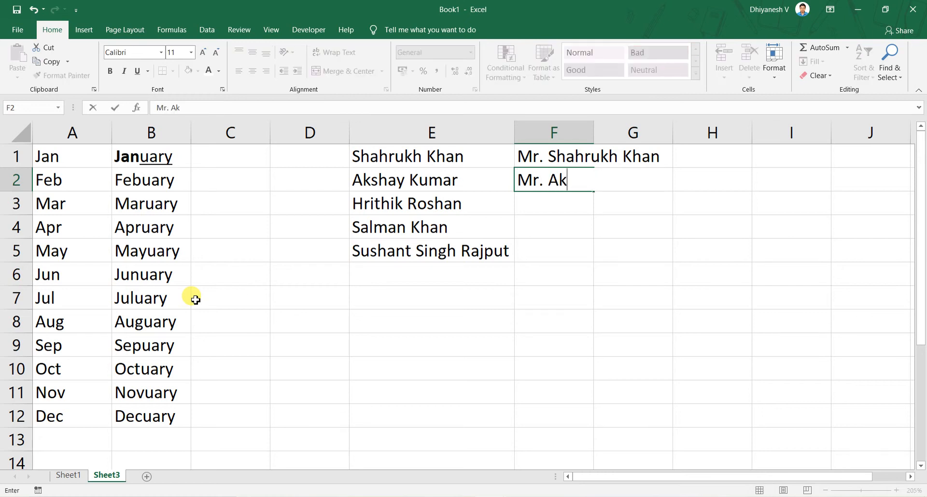
text(shay Kumar)
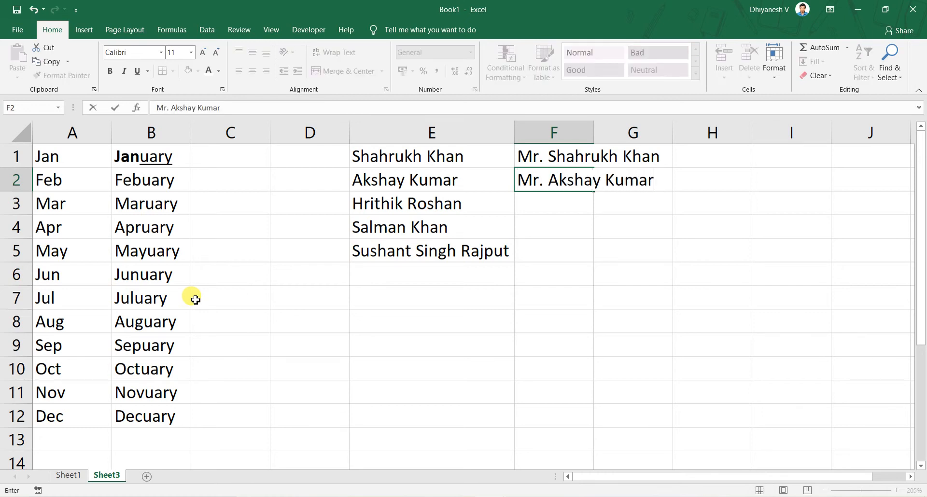
key(Return)
text(Mr. Hrithik Roshan)
key(Return)
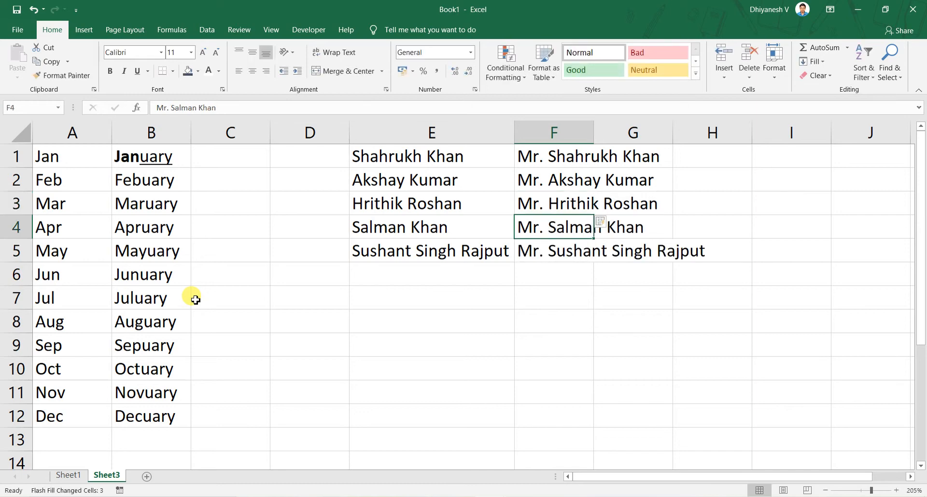
Autofit the width of column F to the titled names
click(559, 358)
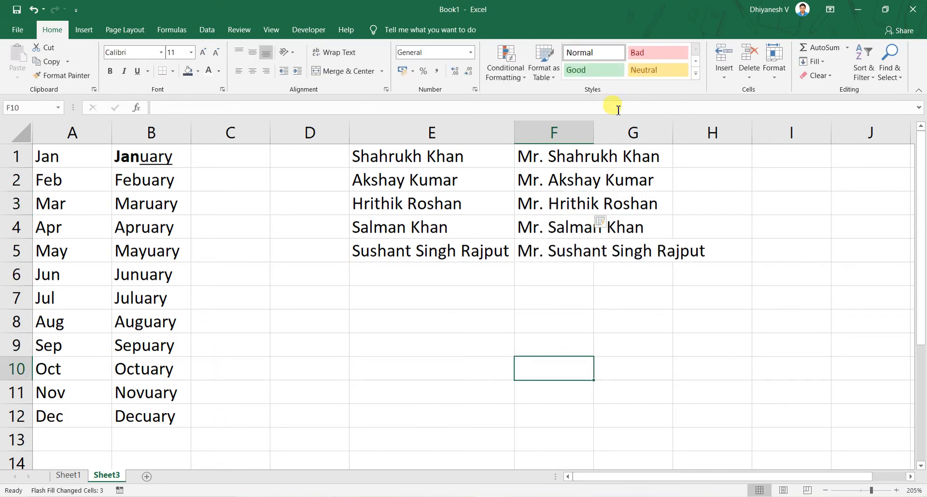
drag(595, 133, 595, 132)
double_click(595, 132)
click(605, 131)
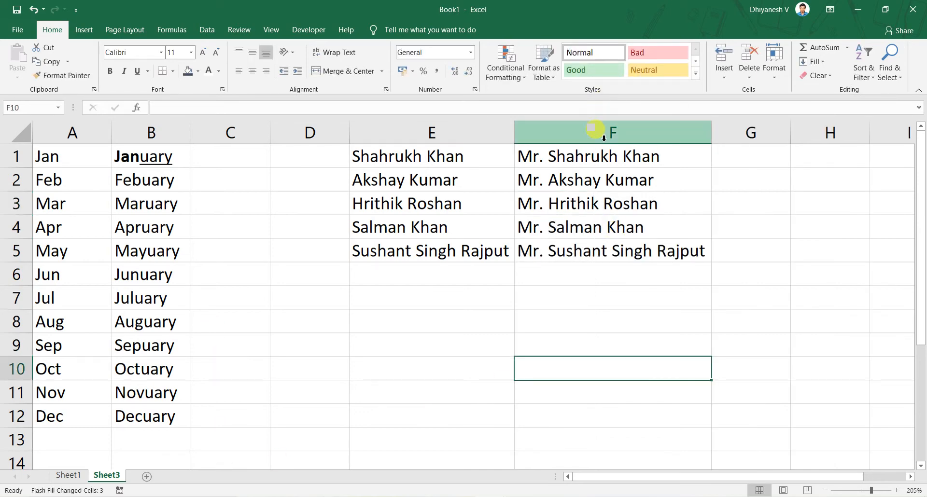
Clear the titled names from F2:F5
click(588, 153)
click(600, 185)
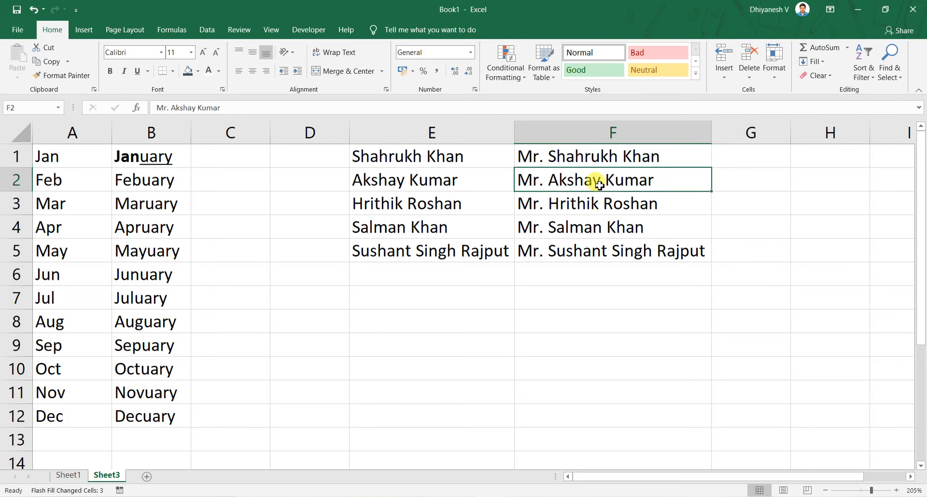
key(ctrl+shift+Down)
key(ctrl+z)
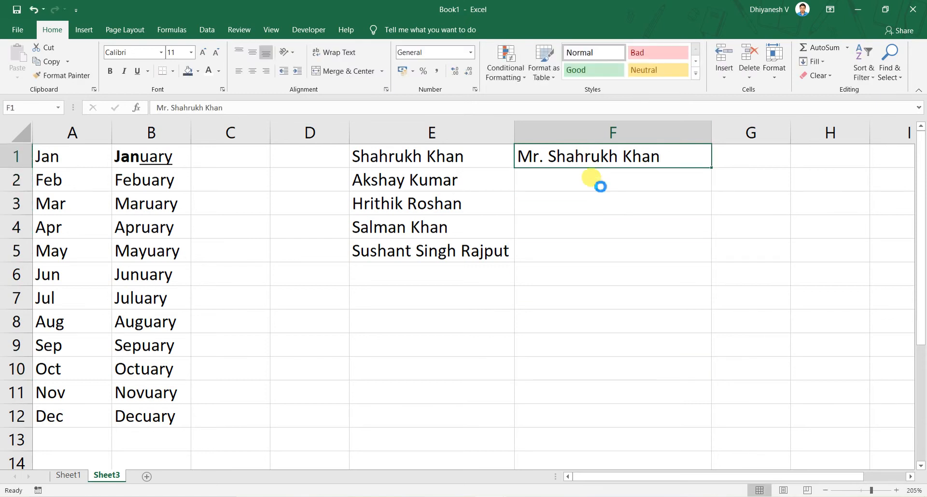
Replace the content of F1 with "Mr. Sharukh Khan"
key(ctrl+z)
text(Mr. Sh)
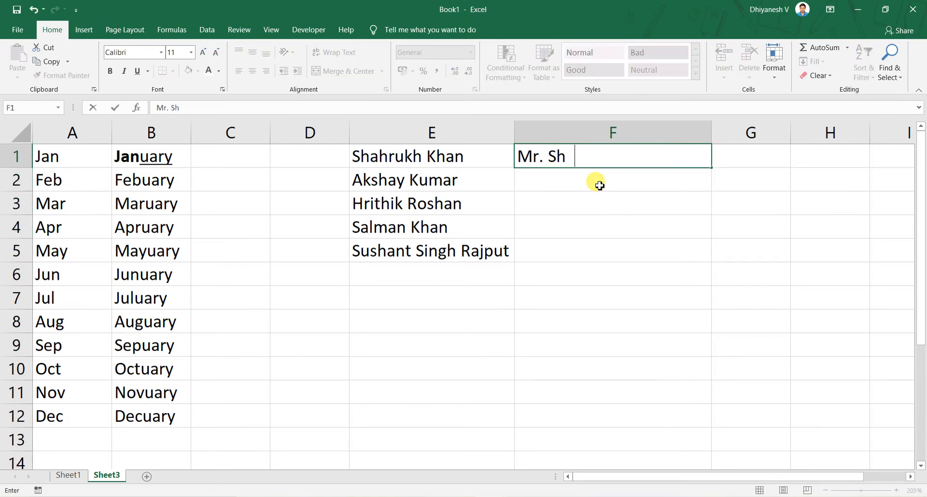
text(arukh Khan)
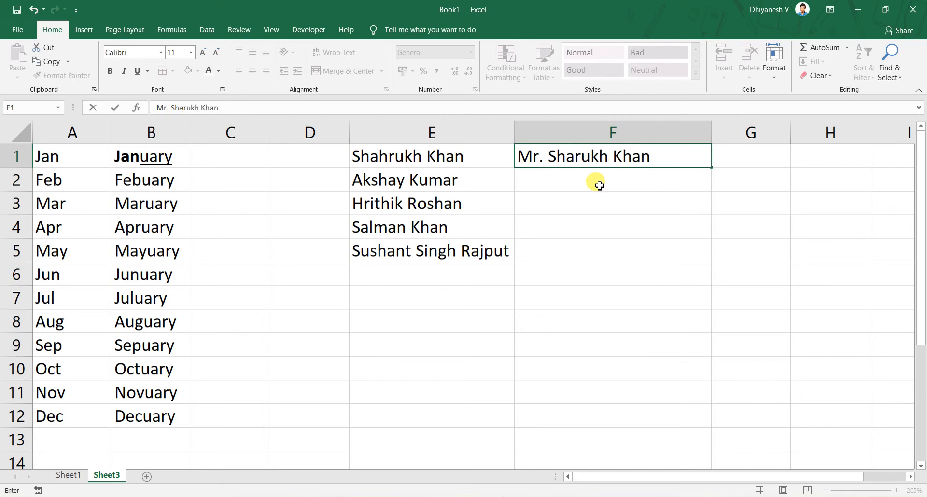
key(Return)
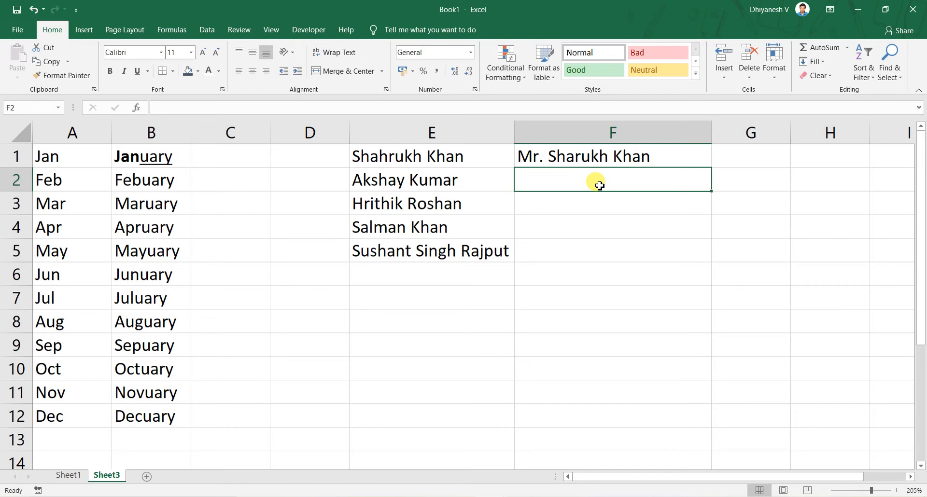
key(Up)
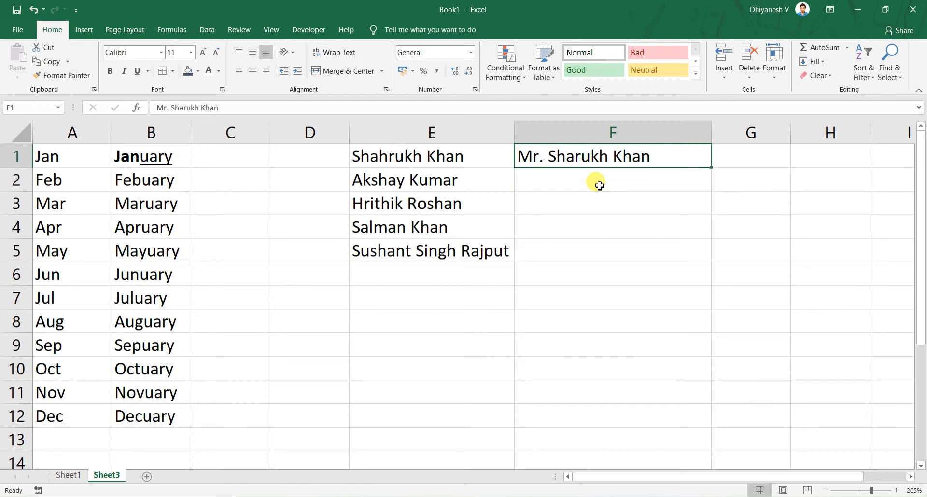
click(600, 186)
text(Mr. )
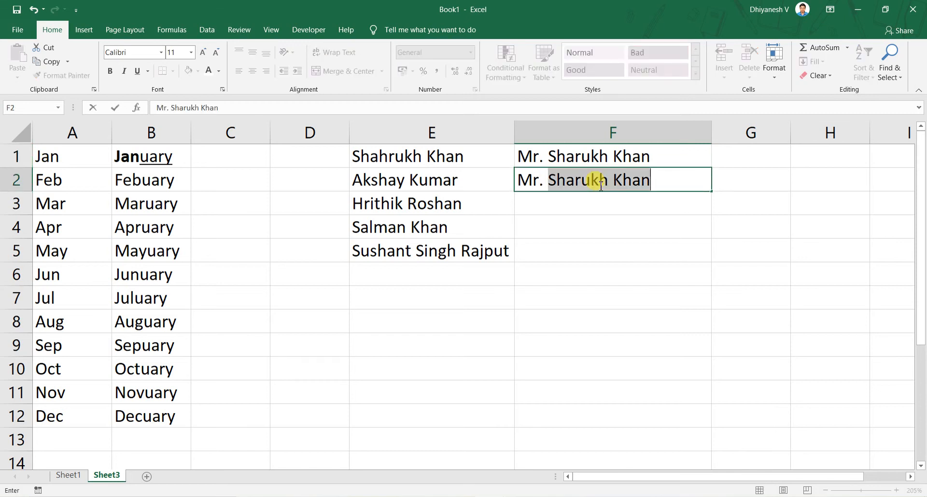
text(A)
key(BackSpace)
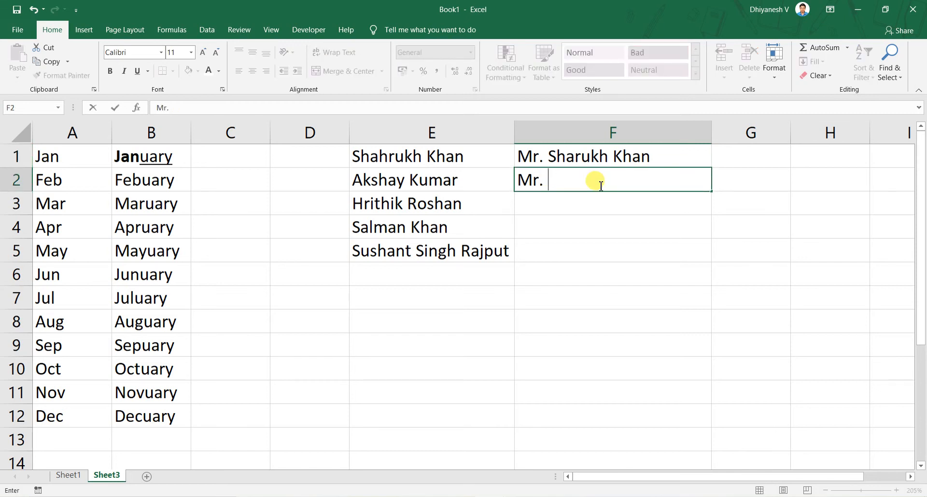
text(Akshay)
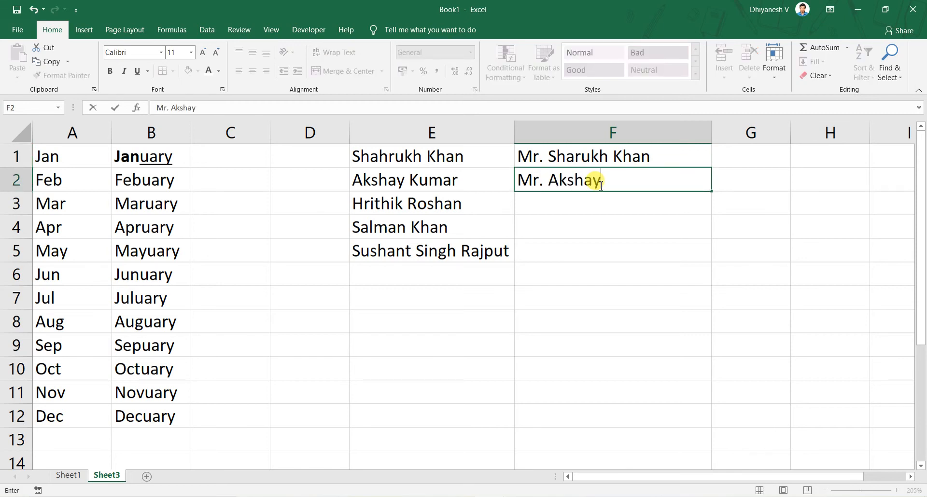
key(Return)
click(600, 185)
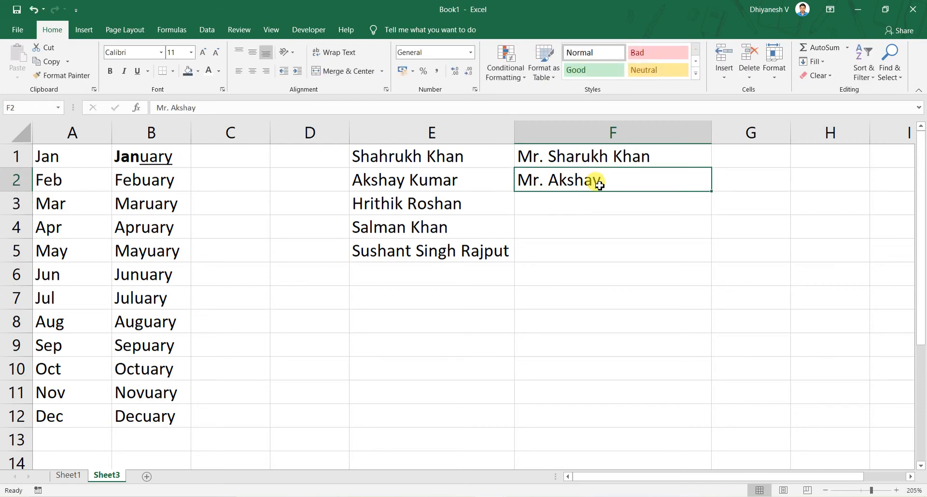
key(Delete)
Edit the name in F1 to read "Mr. Shahrukh Kan"
key(Up)
key(F2)
key(Left)
key(Left)
key(shift+Left)
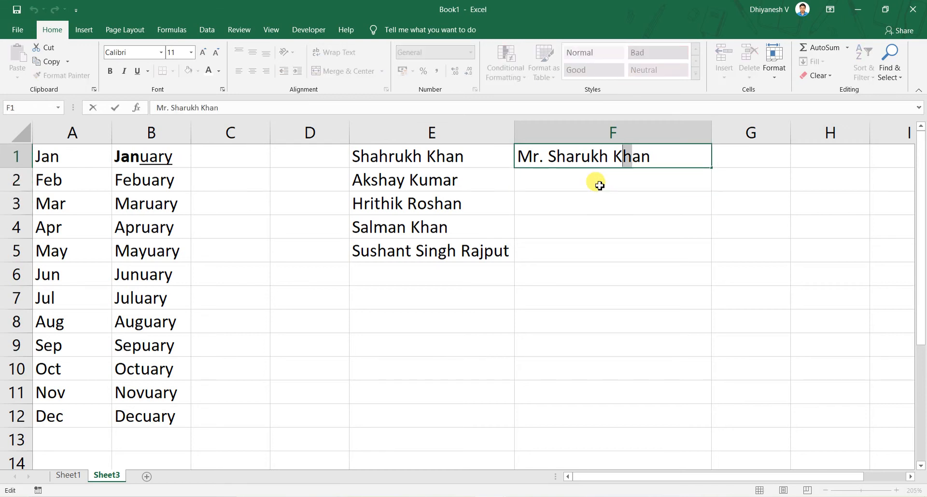
key(Delete)
key(Left)
key(Left)
key(Left)
key(Left)
key(Left)
key(Left)
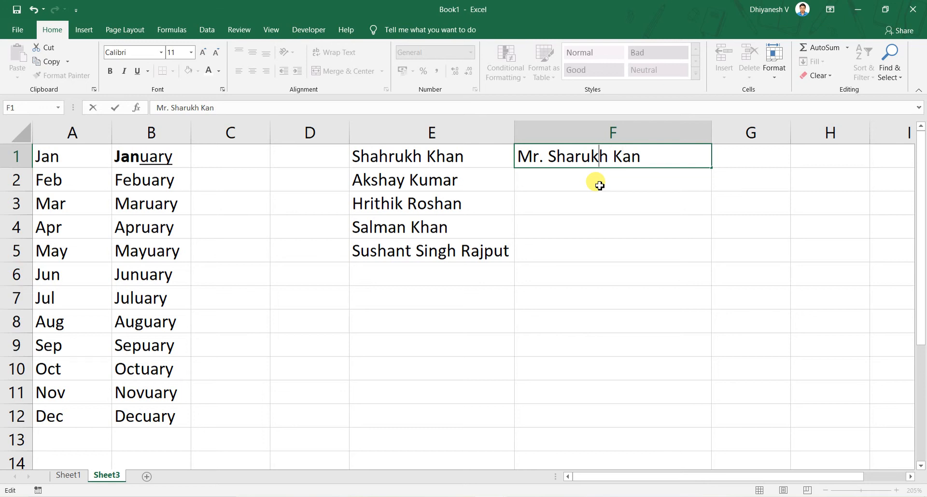
text(h)
key(Return)
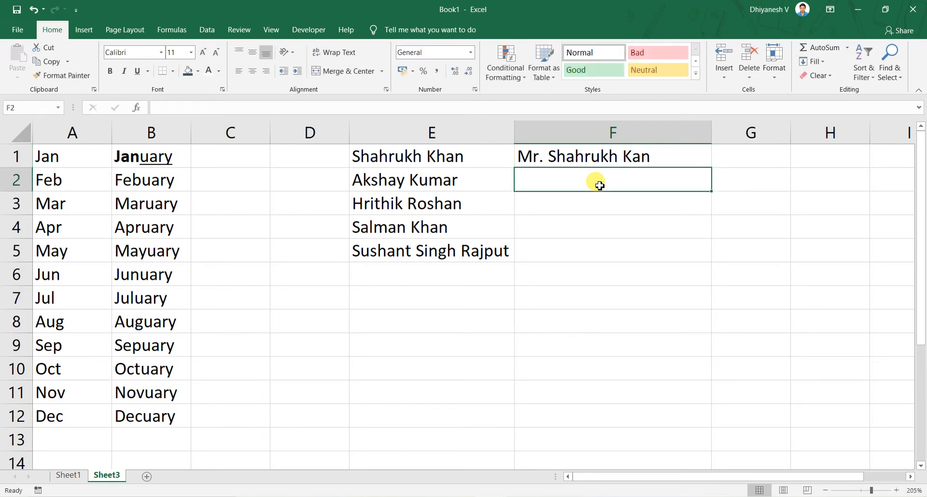
text(M)
key(Escape)
key(Up)
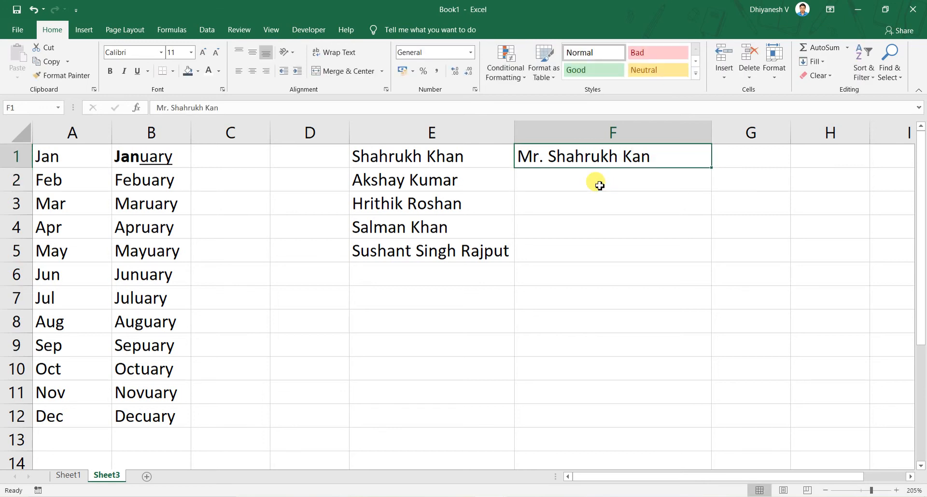
key(shift+Down)
key(shift+Down)
key(shift+Down)
key(shift+Down)
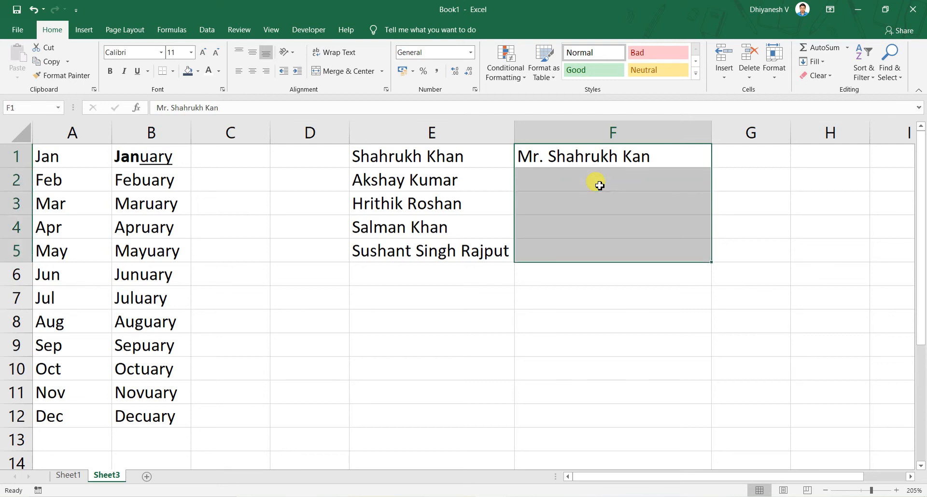
Enter the shortcut note "CTRL + E" in E8 and make it bold
click(441, 322)
text(CT)
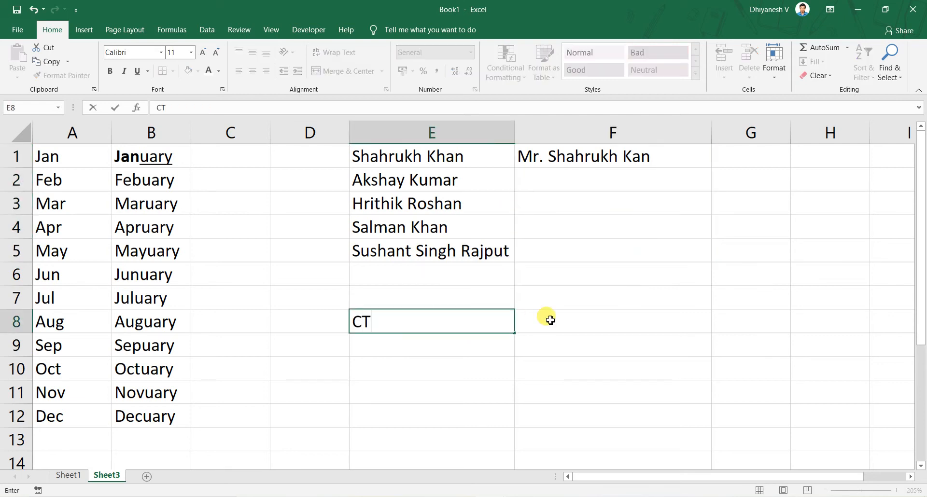
text(RL + E)
key(Return)
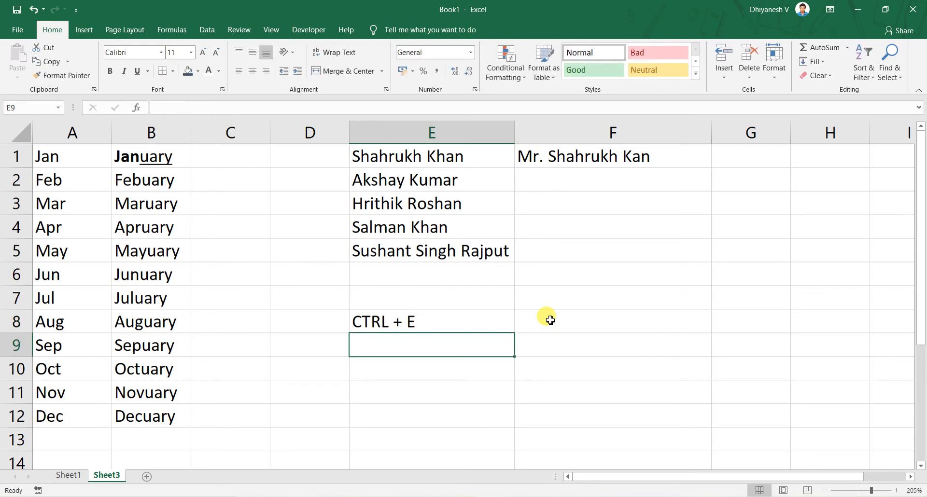
key(Up)
key(ctrl+b)
Run Flash Fill on F1:F5 to extend the pattern of the titled name in F1
key(Up)
key(Up)
key(Up)
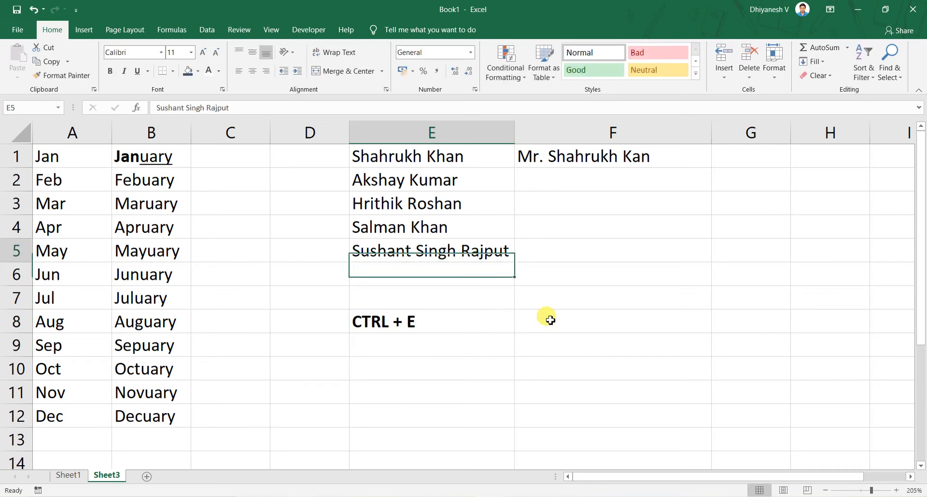
key(Right)
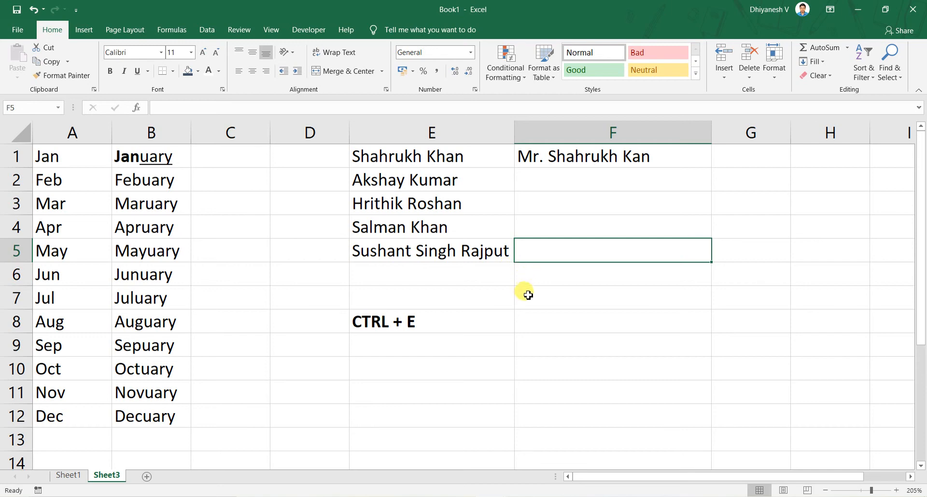
click(207, 29)
key(shift+Up)
key(shift+Up)
key(shift+Up)
key(shift+Up)
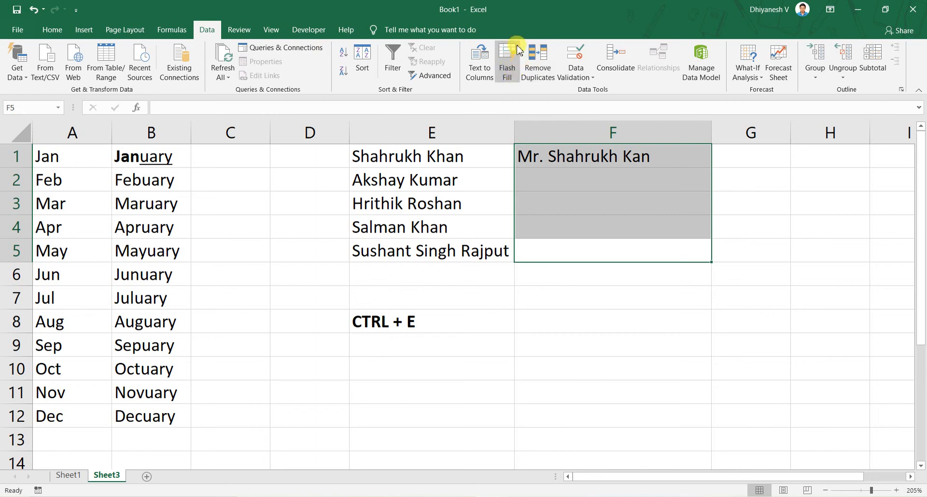
click(509, 69)
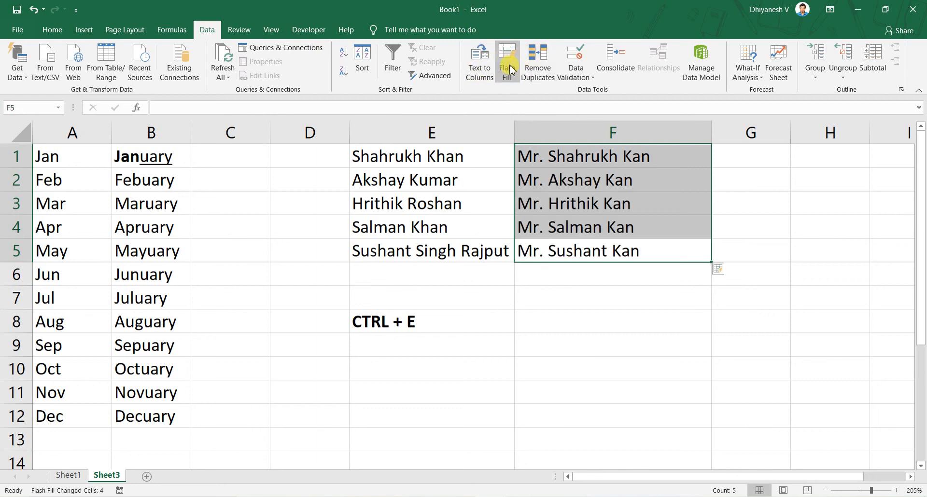
Compare the Flash Fill results in F1:F5 with the original names in column E
click(618, 209)
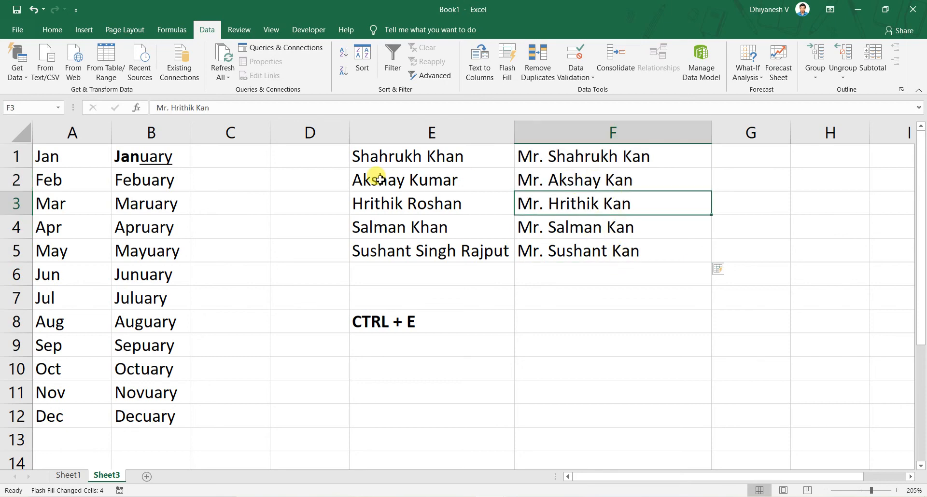
click(446, 153)
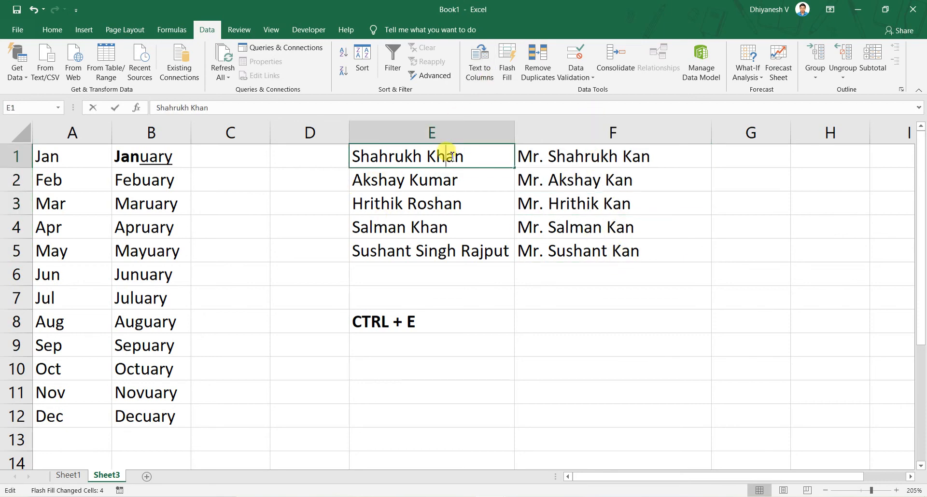
click(635, 163)
key(ctrl+Down)
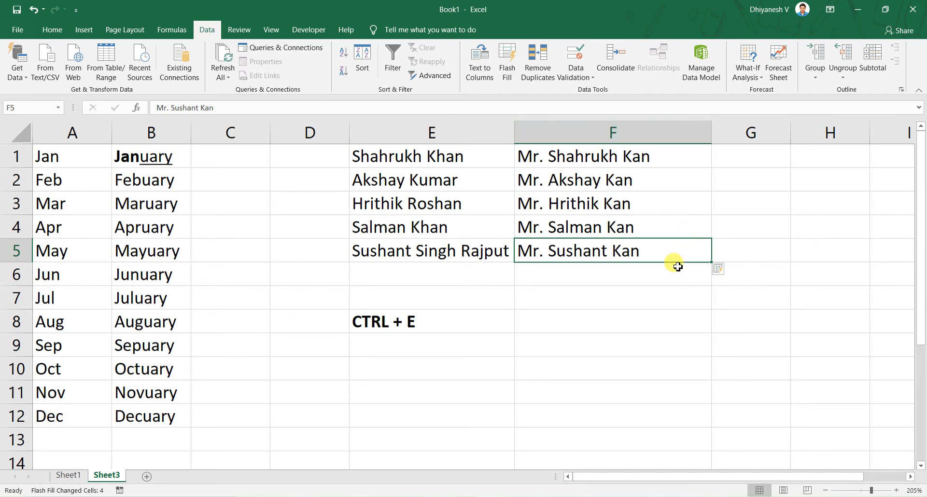
key(ctrl+Up)
key(ctrl+shift+Down)
key(Down)
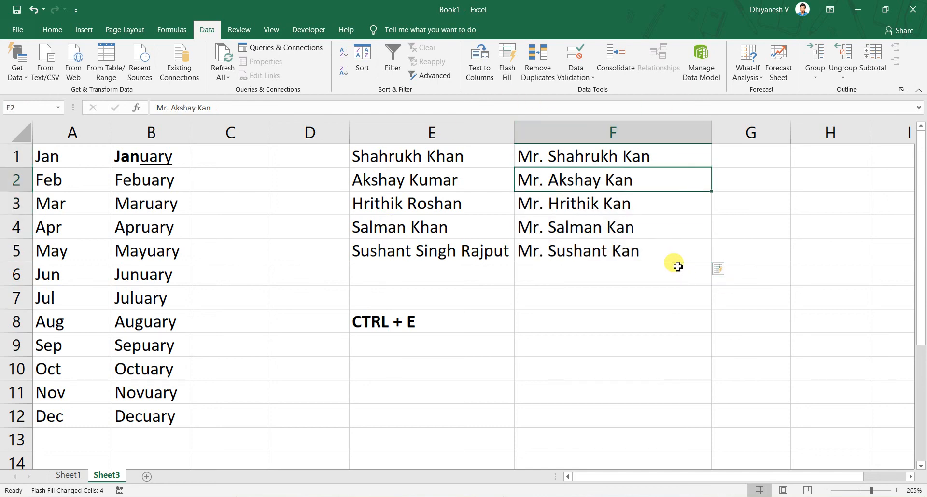
Correct the Flash Fill example in F1 to "Mr. Shahrukh Khan"
key(Up)
key(F2)
key(Left)
key(Left)
text(h)
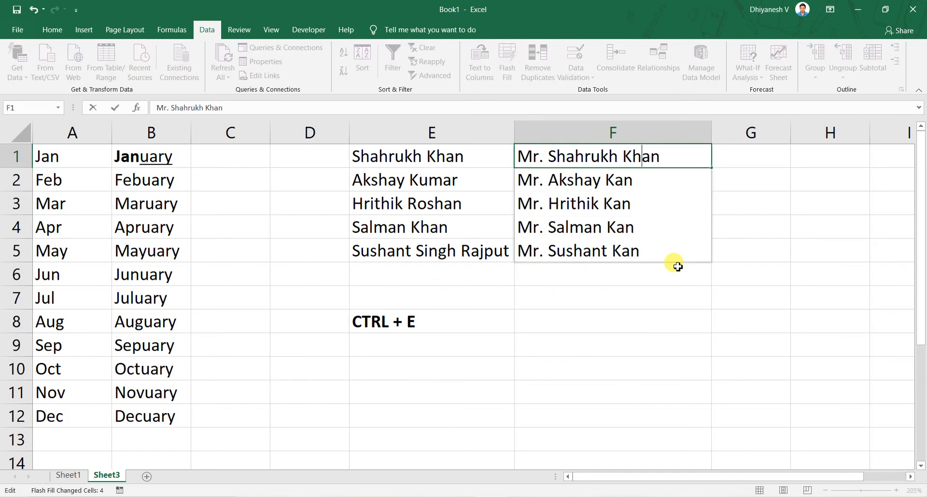
key(Return)
key(Up)
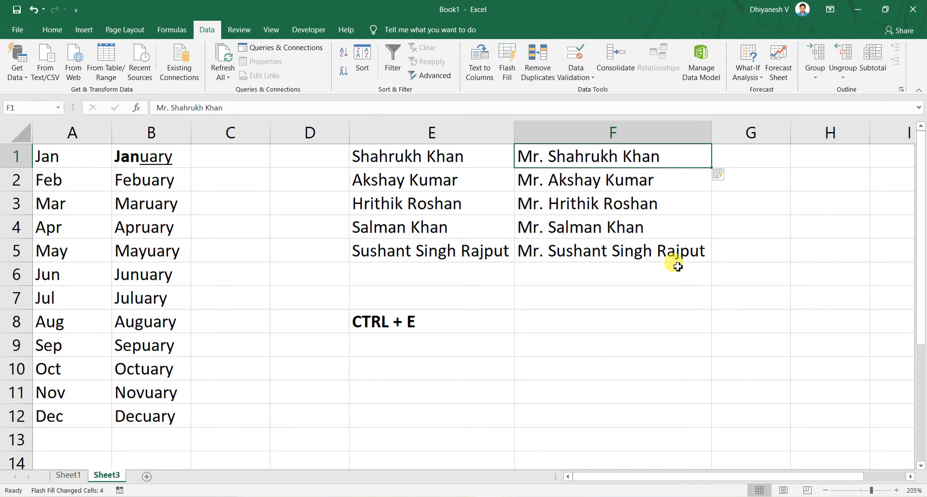
Review the month lists in columns A and B and the titled names in column F
key(Left)
key(Left)
key(Left)
key(Left)
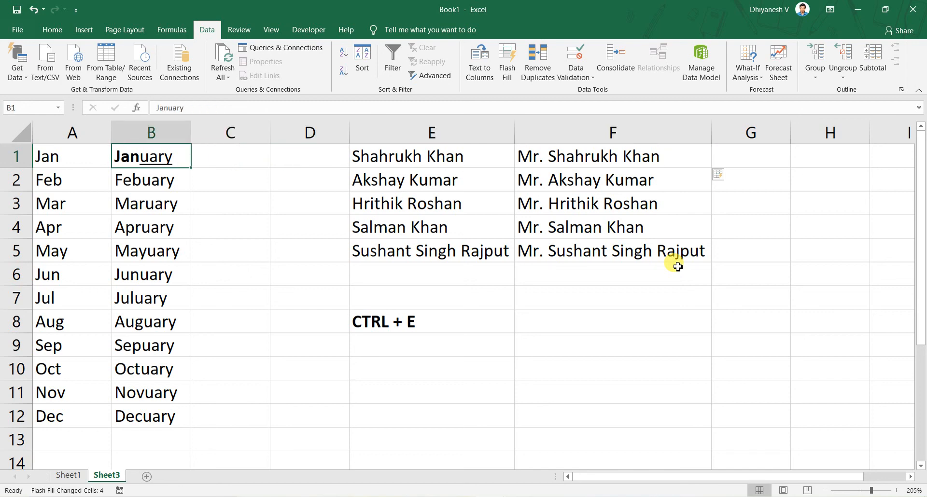
key(Left)
key(ctrl+shift+Down)
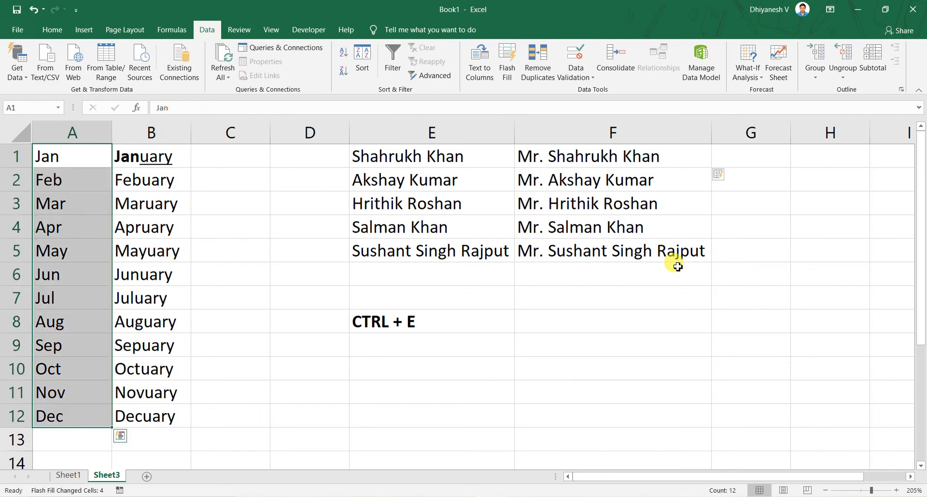
key(Right)
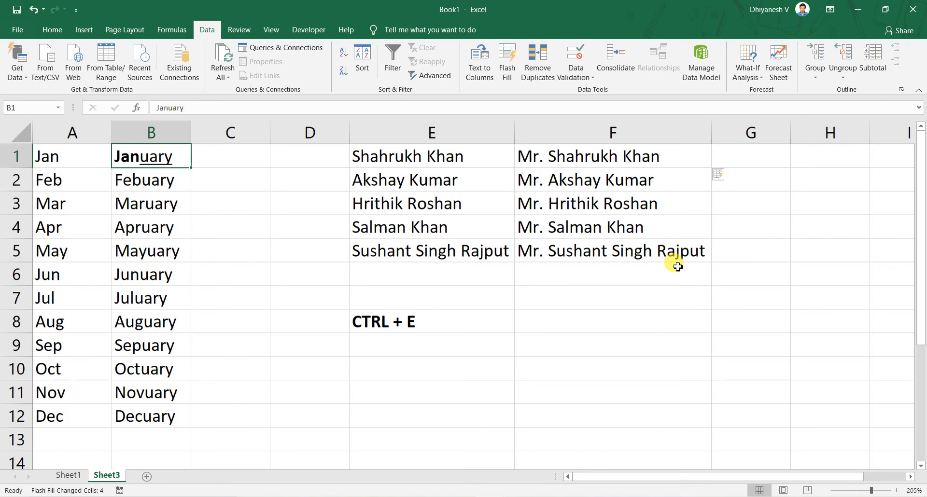
key(ctrl+Right)
key(ctrl+Right)
key(ctrl+shift+Down)
Enter the function names CONCATENATE, PROPER, UPPER and LOWER in F7:F10
key(Down)
key(Down)
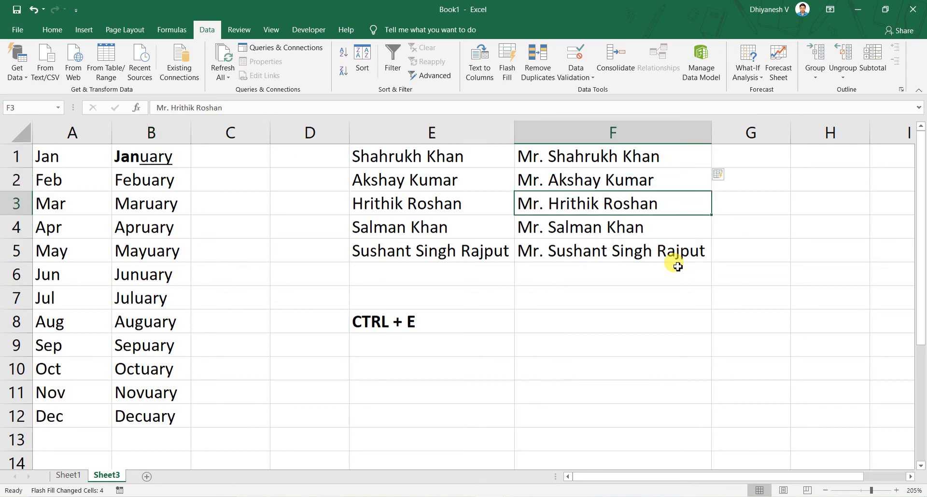
key(Down)
key(Down)
key(Down)
key(Down)
text(CONCS)
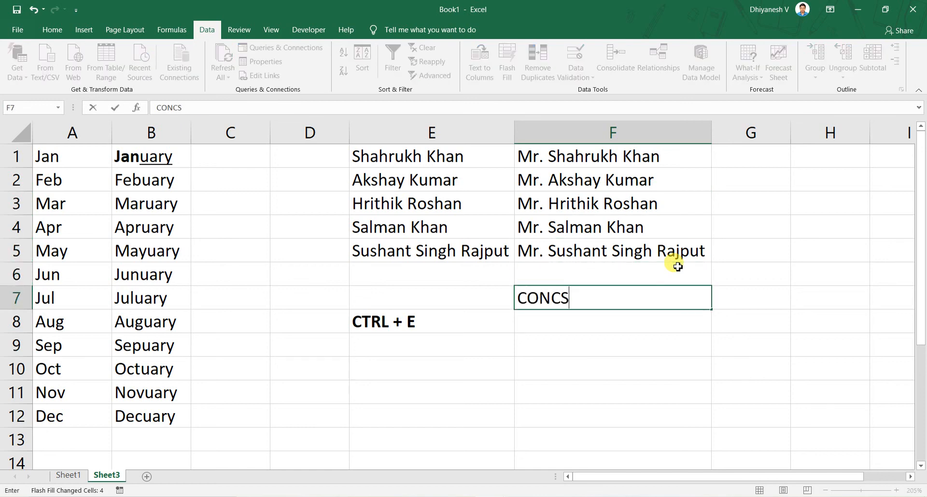
key(BackSpace)
text(ATENATE)
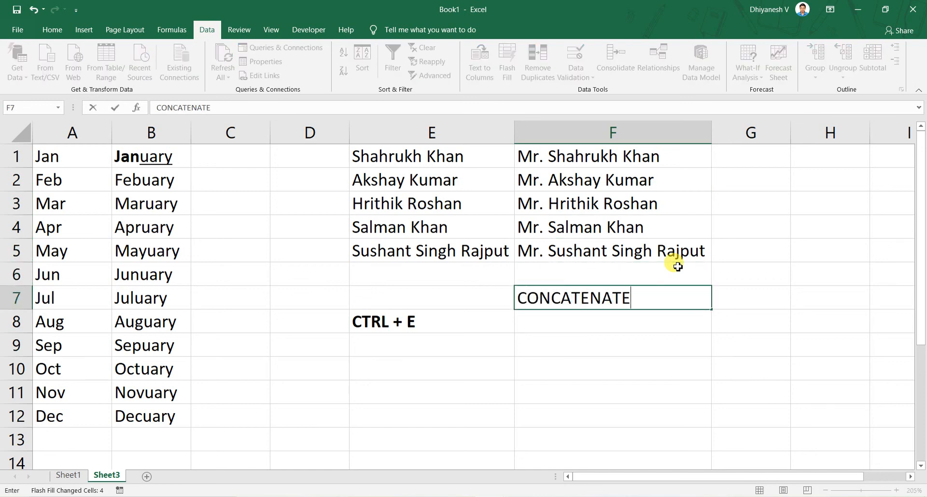
key(Return)
text(PROPER)
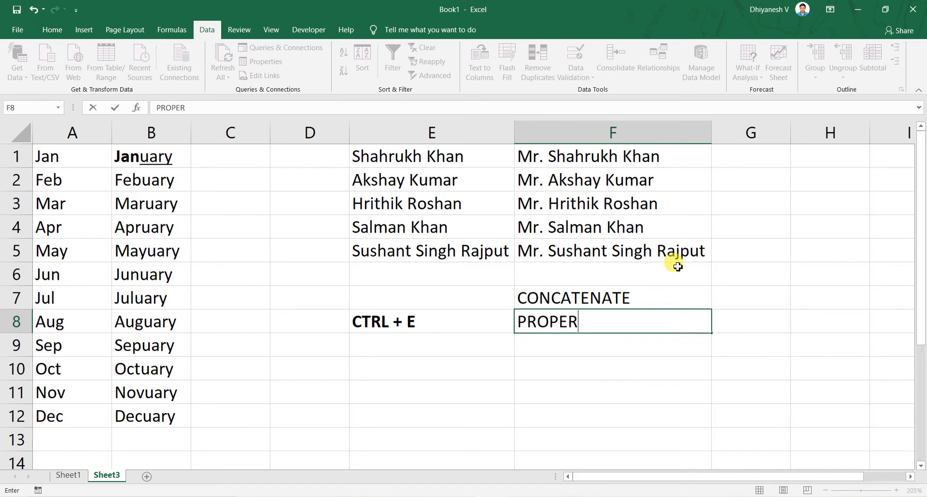
key(Return)
text(UPPER)
key(Return)
text(LOWER)
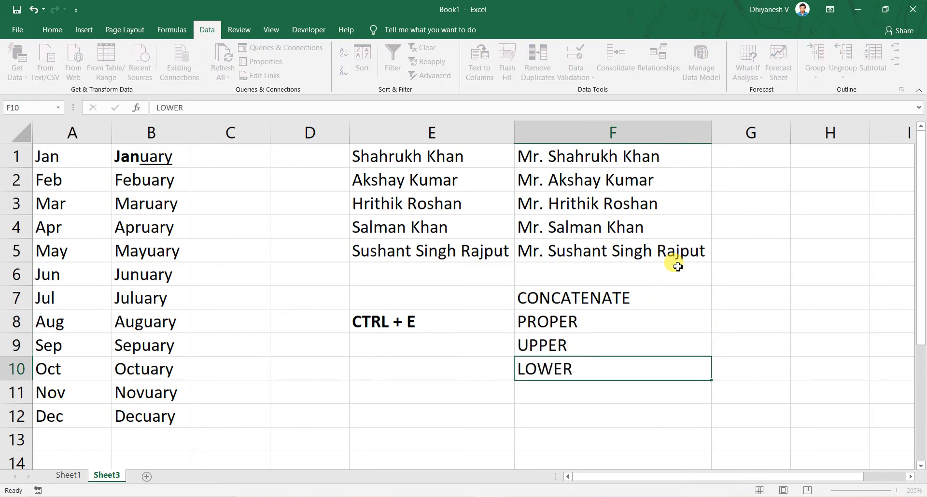
key(Return)
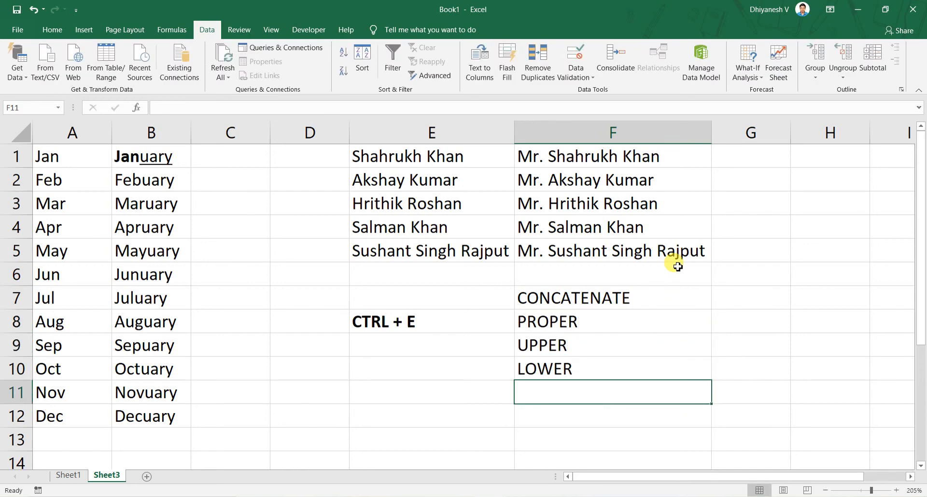
Clear the function names from F7:F10
key(Up)
key(shift+Up)
key(shift+Up)
key(shift+Up)
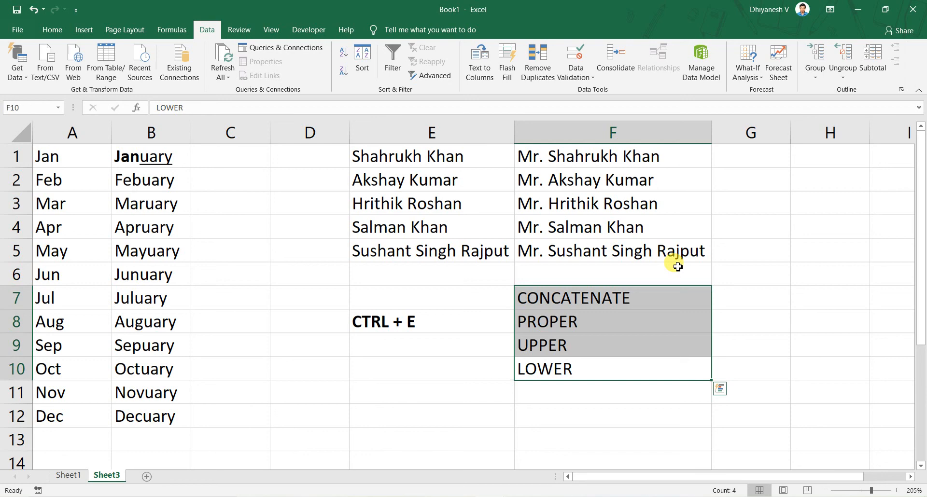
key(Delete)
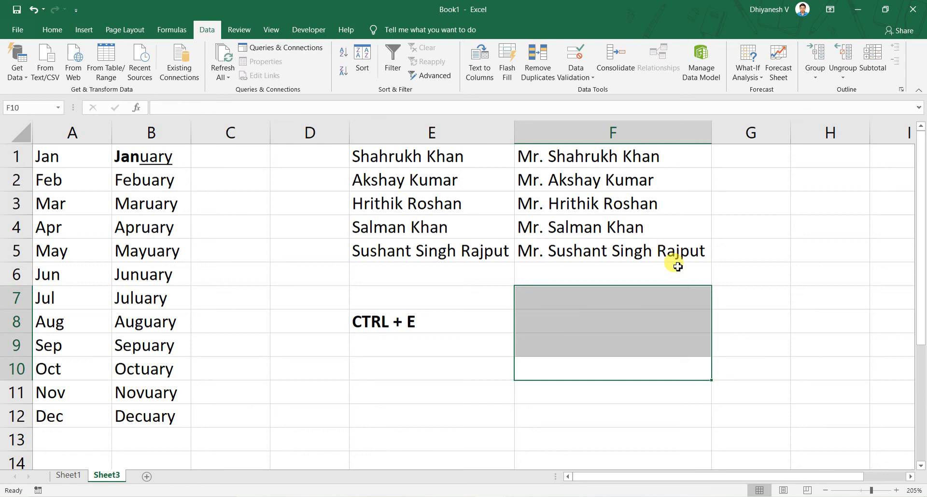
key(Up)
key(Up)
key(Up)
key(Up)
key(Up)
key(Up)
key(Up)
key(Up)
key(Up)
key(Left)
key(Left)
key(Left)
key(Left)
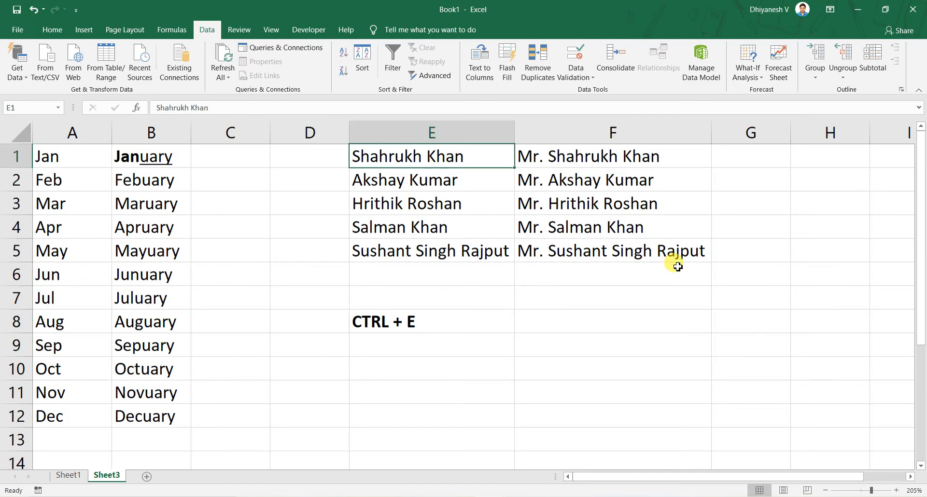